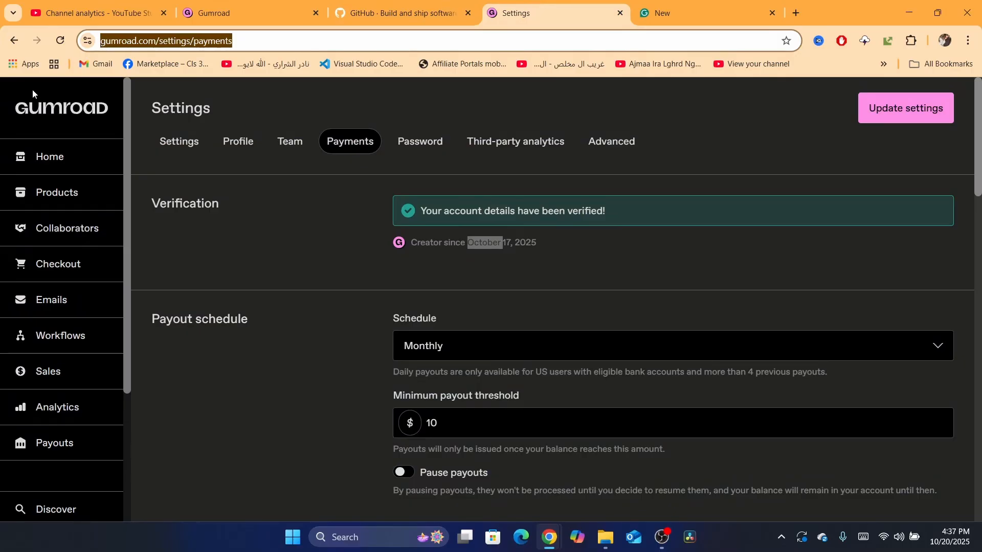
- Open the Gumroad dashboard from the Gumroad home page
left_click(52, 108)
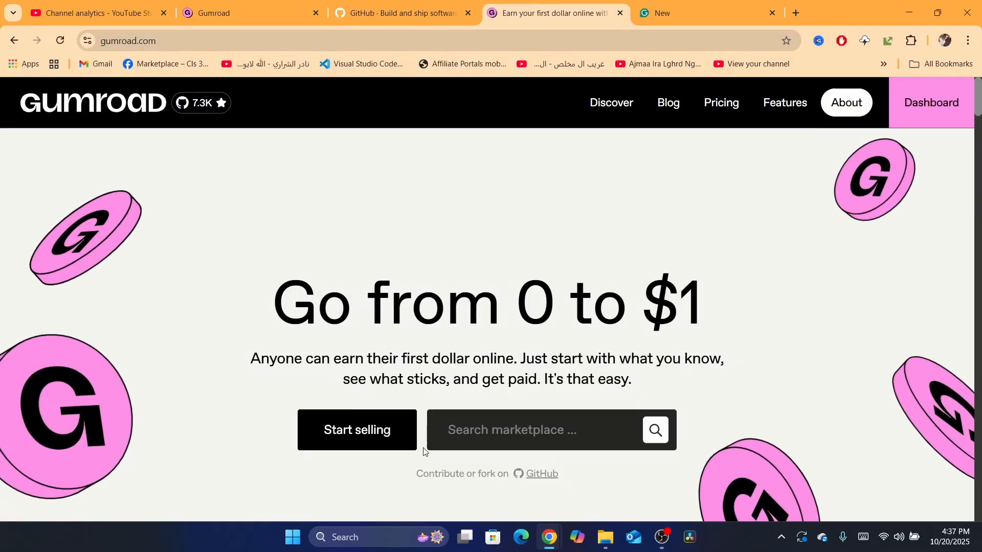
left_click(351, 429)
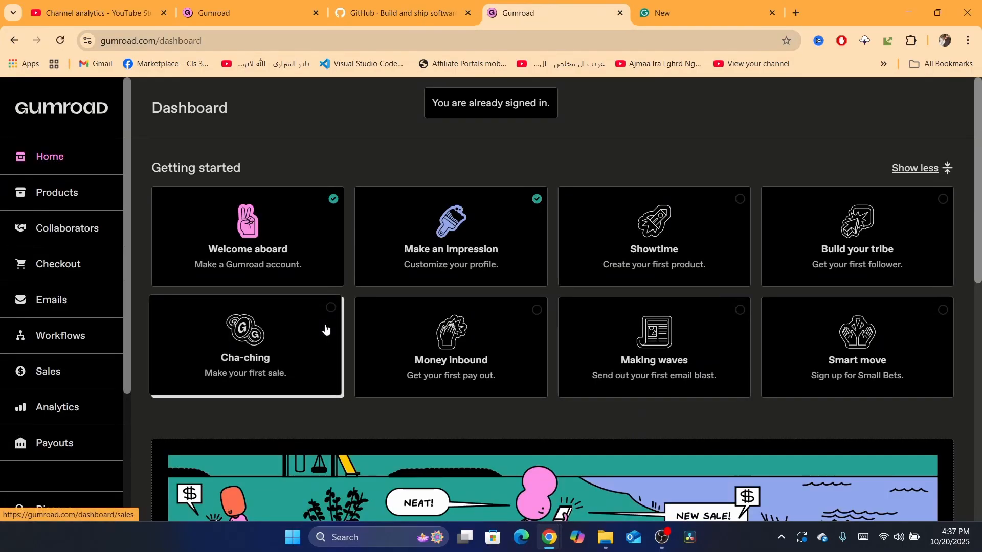
left_click_drag(125, 276, 135, 425)
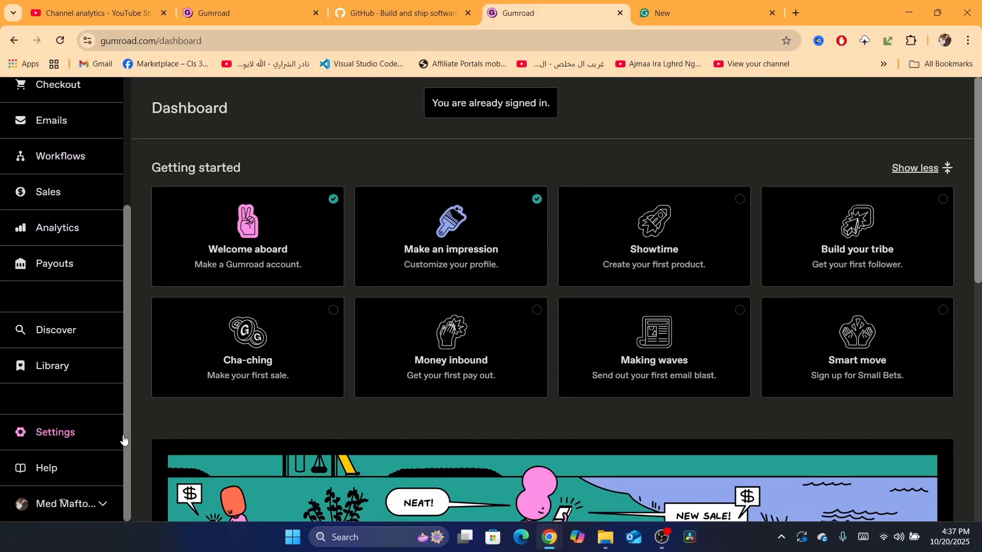
- Search the web for Payoneer in a new tab
left_click(794, 12)
type("pa")
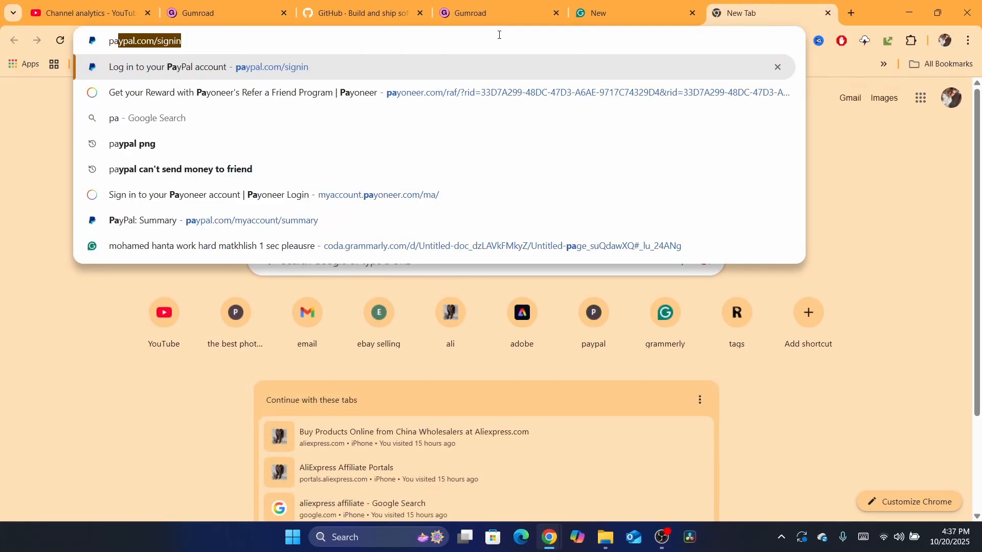
type("ypner")
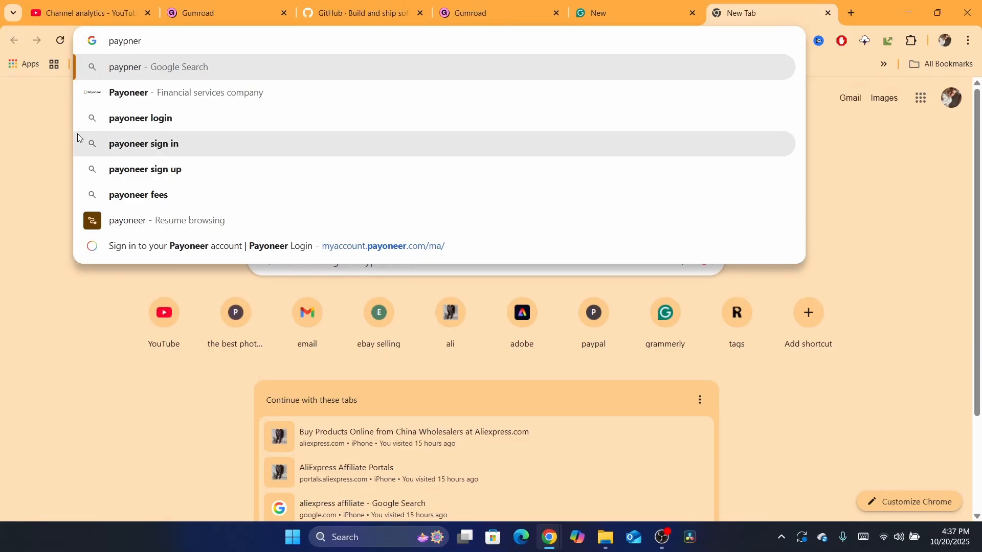
left_click(100, 94)
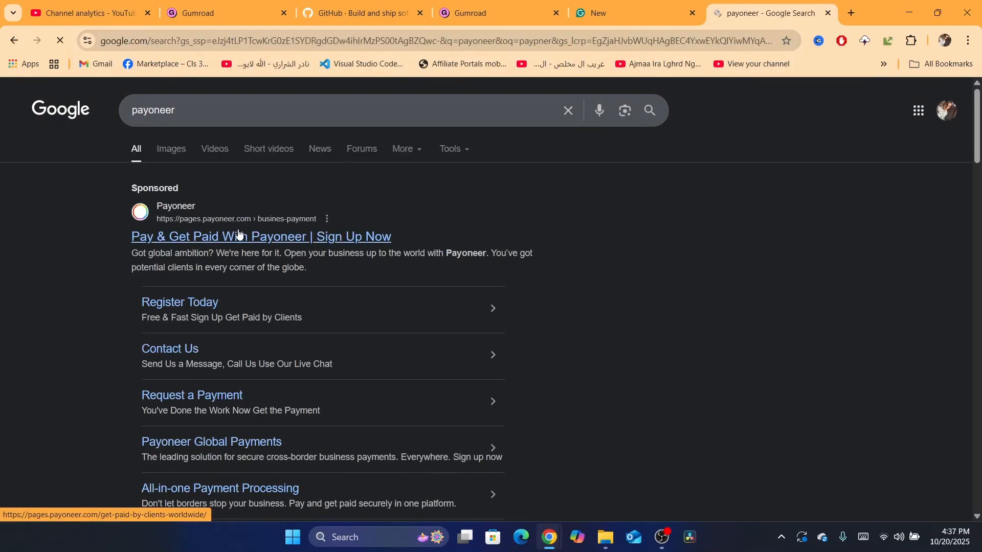
- Open Payoneer's sign-in page from the search results and sign in with the saved account credentials
left_click(327, 224)
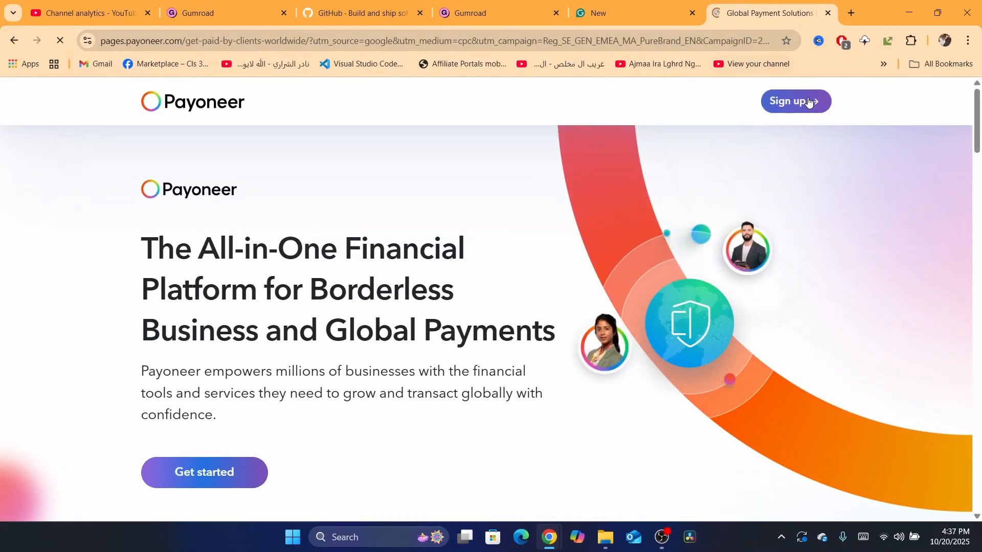
left_click(800, 102)
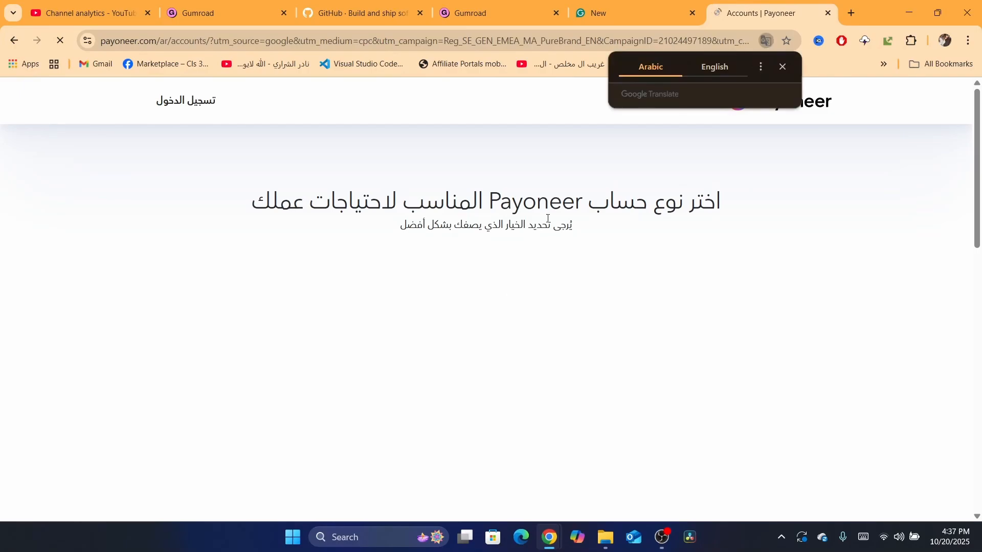
left_click(185, 100)
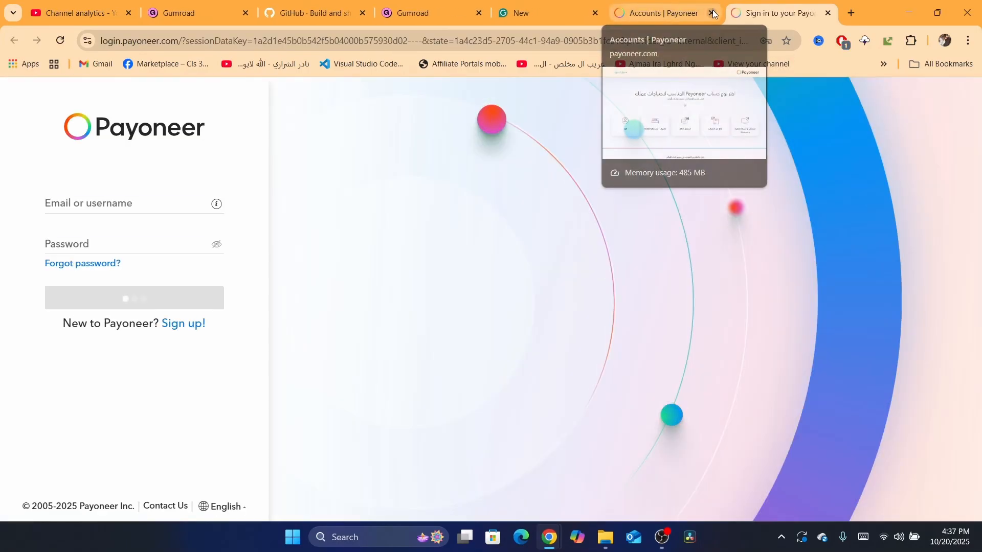
left_click(713, 13)
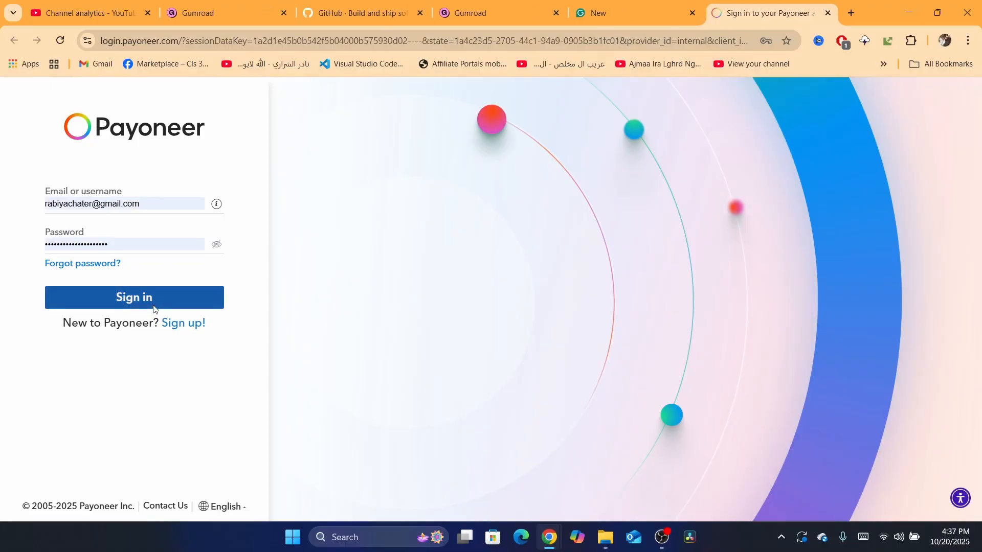
left_click(159, 304)
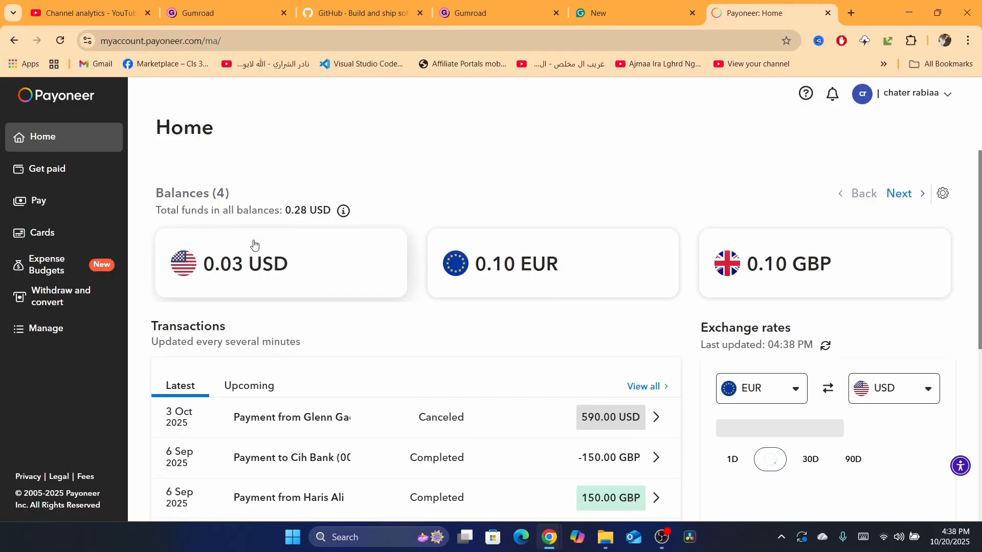
- Open the USD receiving account's details under Get paid
left_click(33, 165)
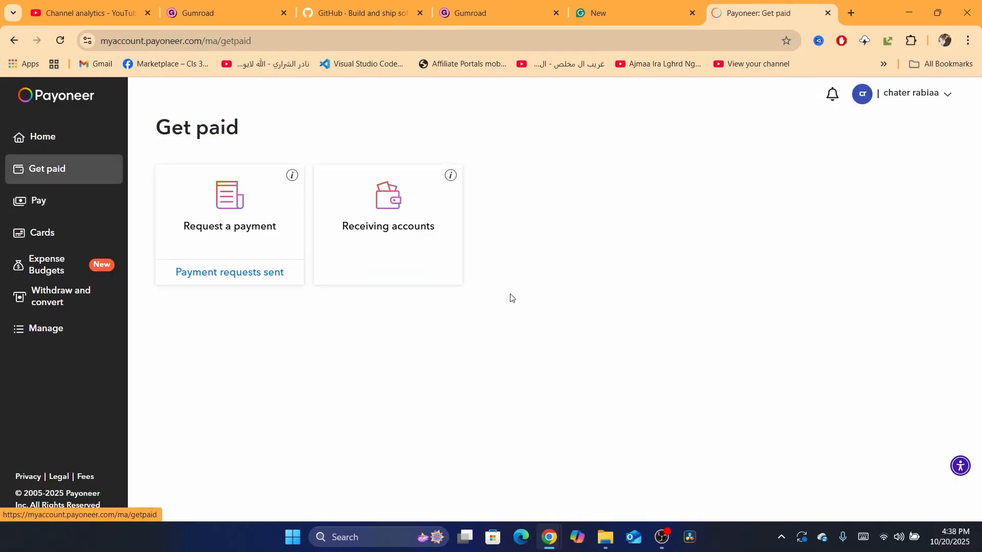
left_click(407, 250)
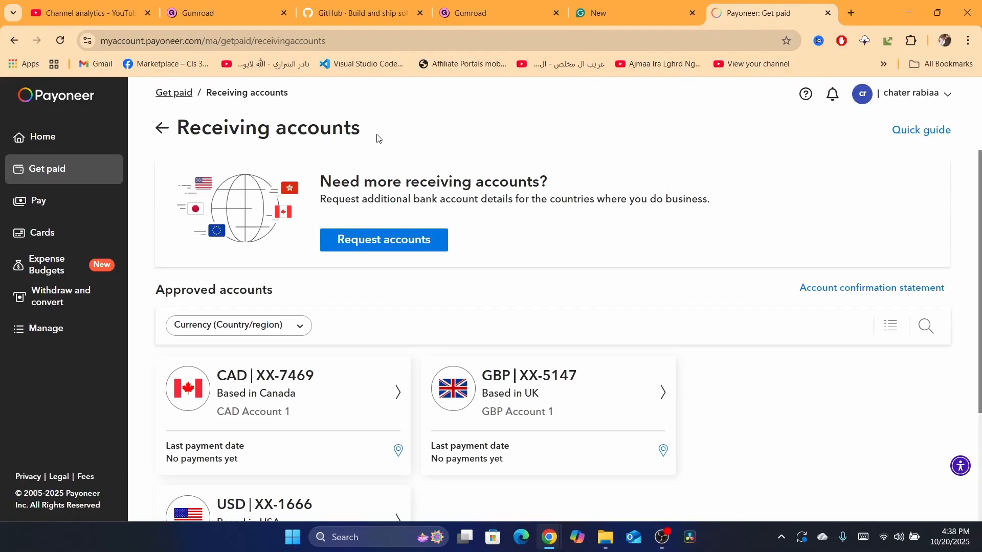
scroll(294, 400, "down", 3)
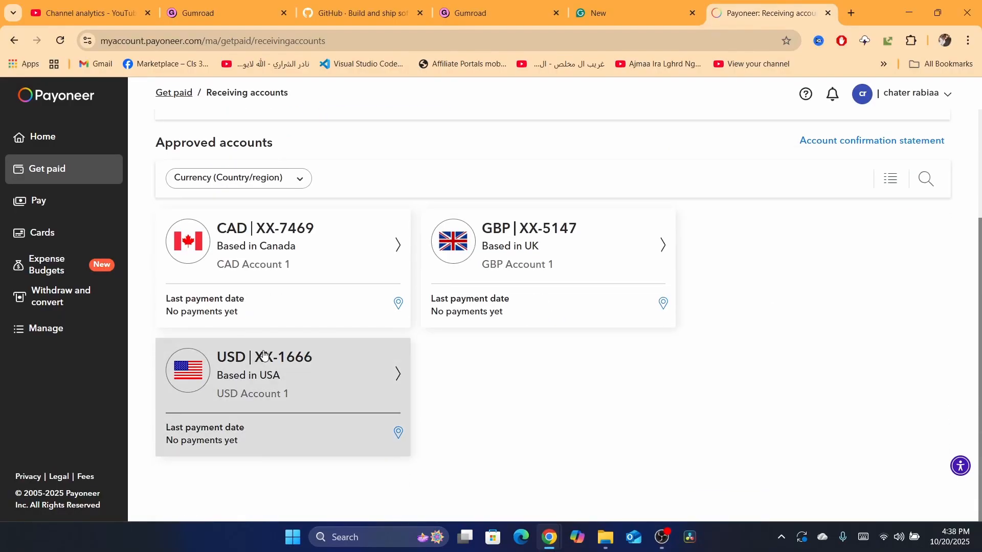
left_click(250, 377)
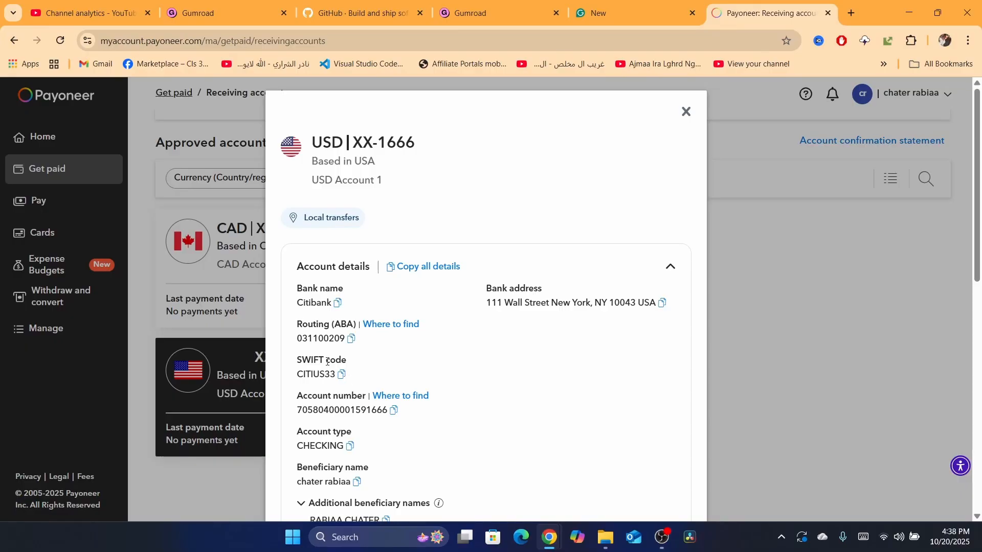
- Review the USD account's bank details: routing, SWIFT, account number, account type and beneficiary name
triple_click(321, 326)
left_click(314, 366)
triple_click(319, 401)
triple_click(324, 431)
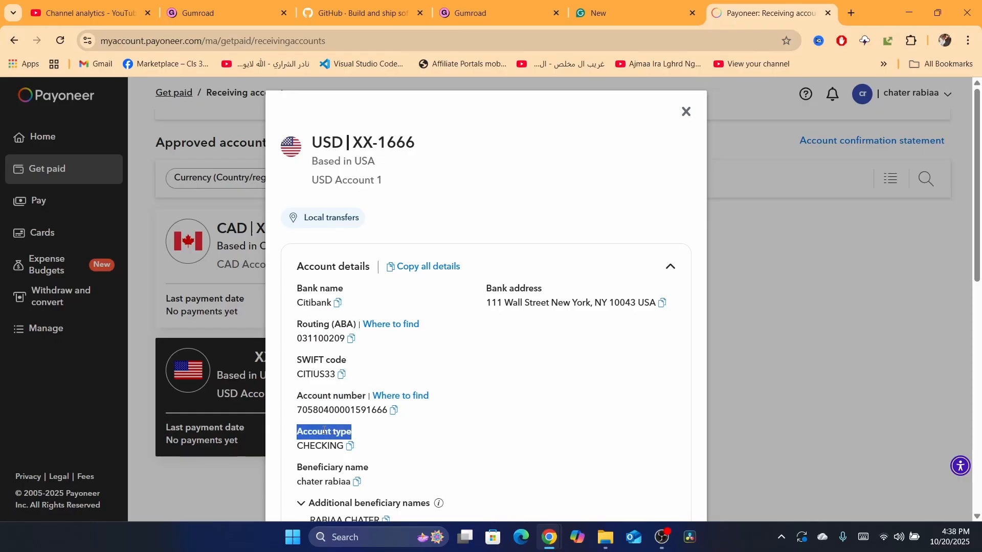
triple_click(331, 467)
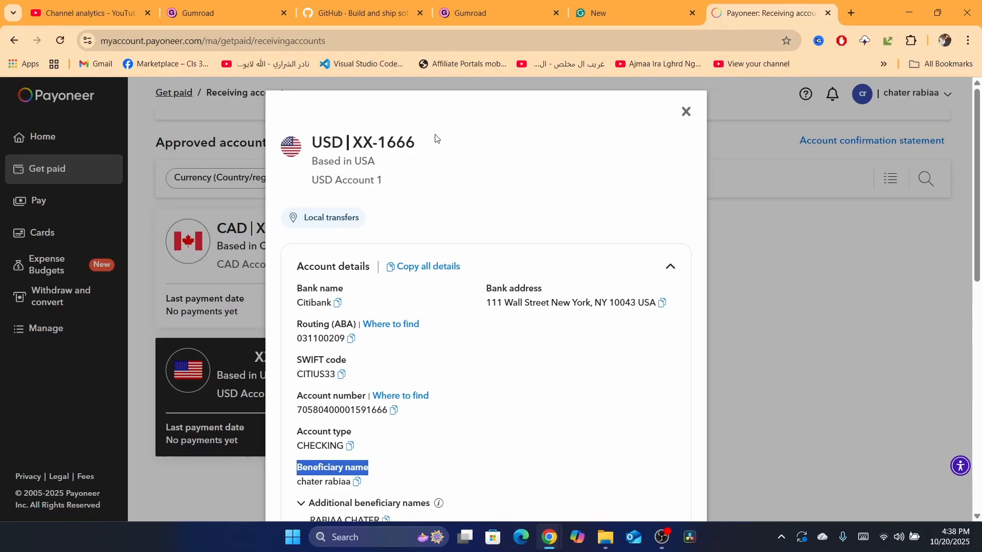
triple_click(355, 142)
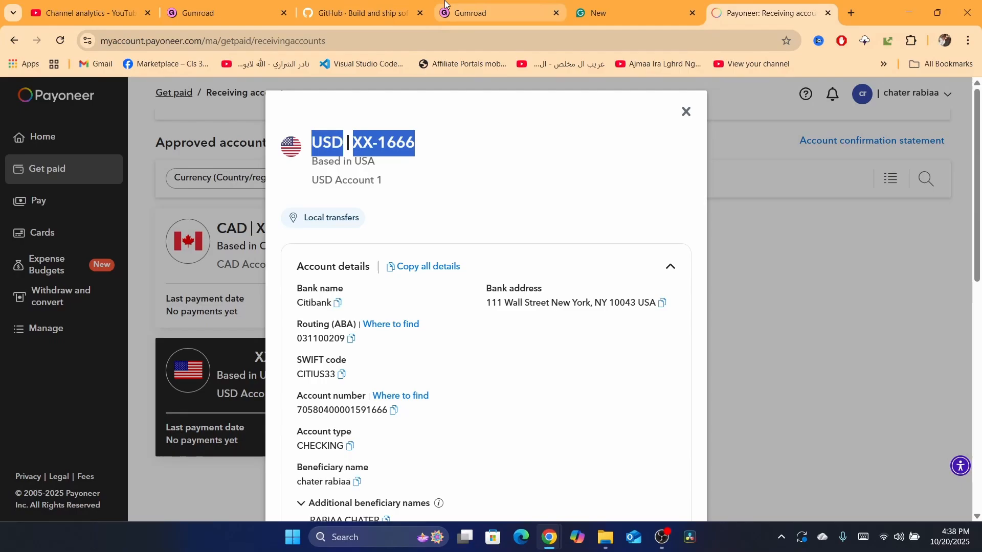
- Open Gumroad's Payments settings and scroll to the bank account payout method
left_click(480, 13)
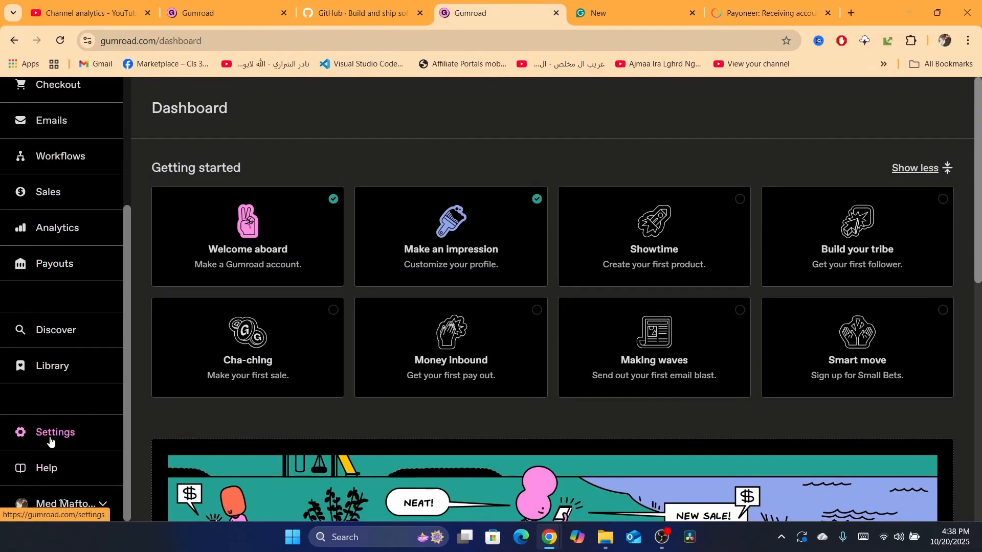
left_click(21, 438)
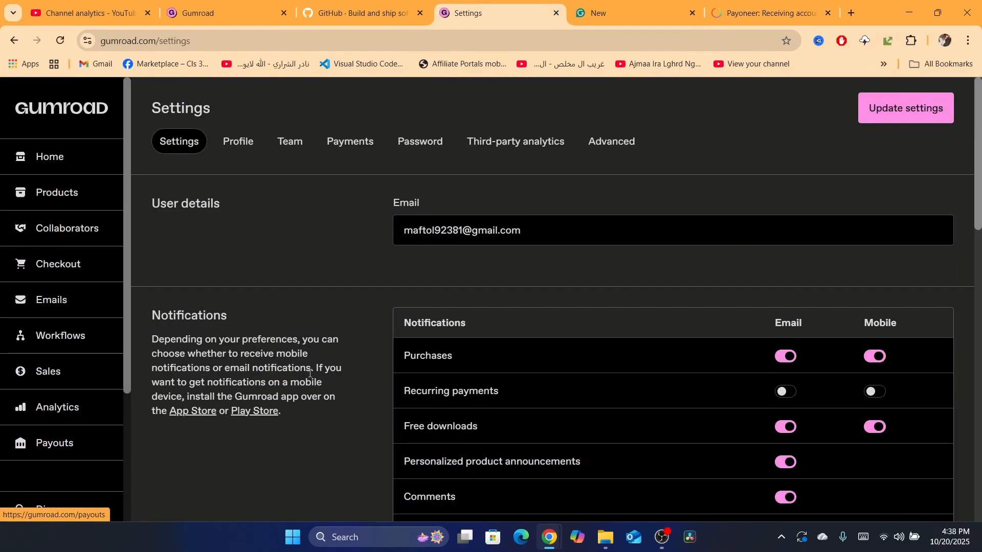
left_click(357, 142)
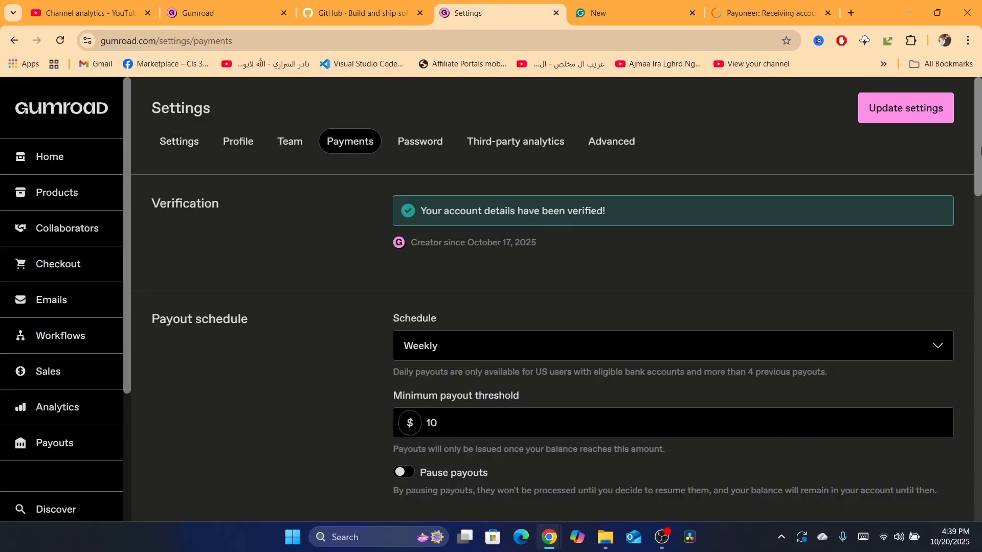
left_click_drag(979, 152, 979, 271)
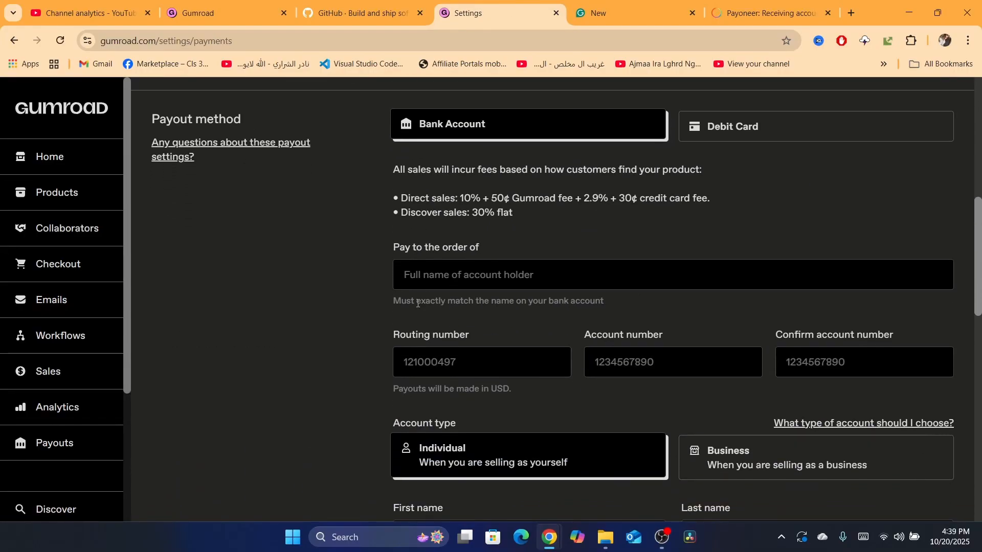
- Copy the Payoneer routing number 031100209 and paste it into Gumroad's routing number field
left_click(424, 264)
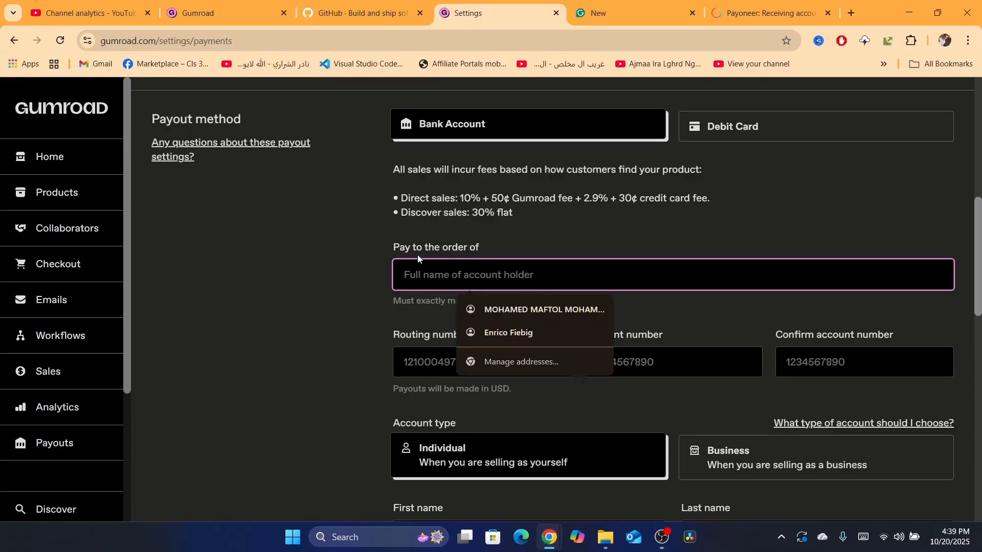
left_click(721, 7)
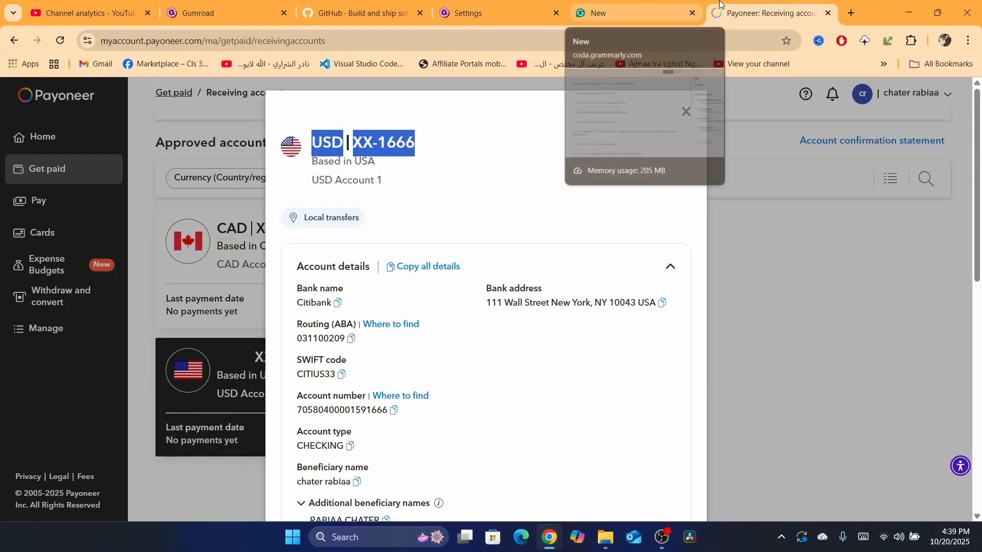
left_click_drag(719, 4, 587, 6)
left_click(474, 13)
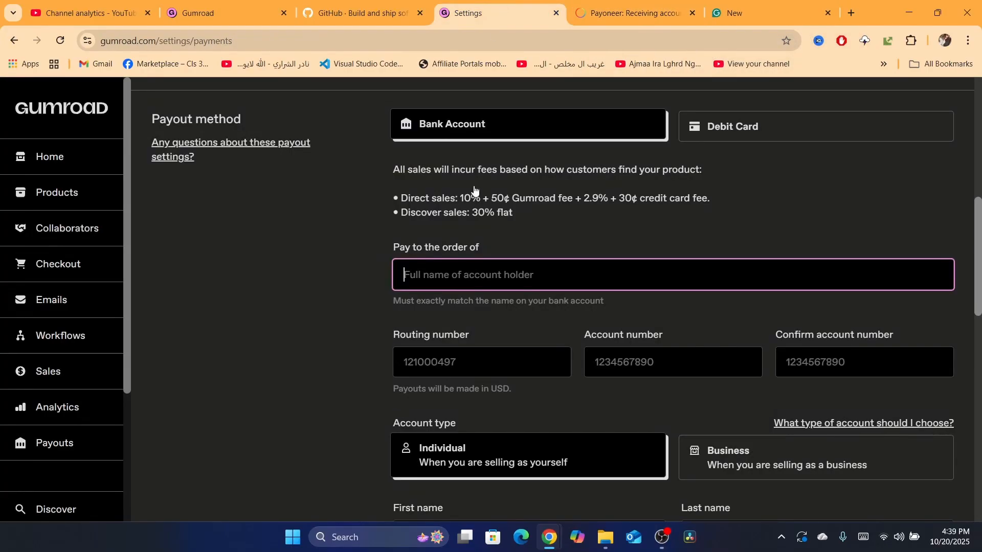
left_click(435, 359)
left_click(643, 6)
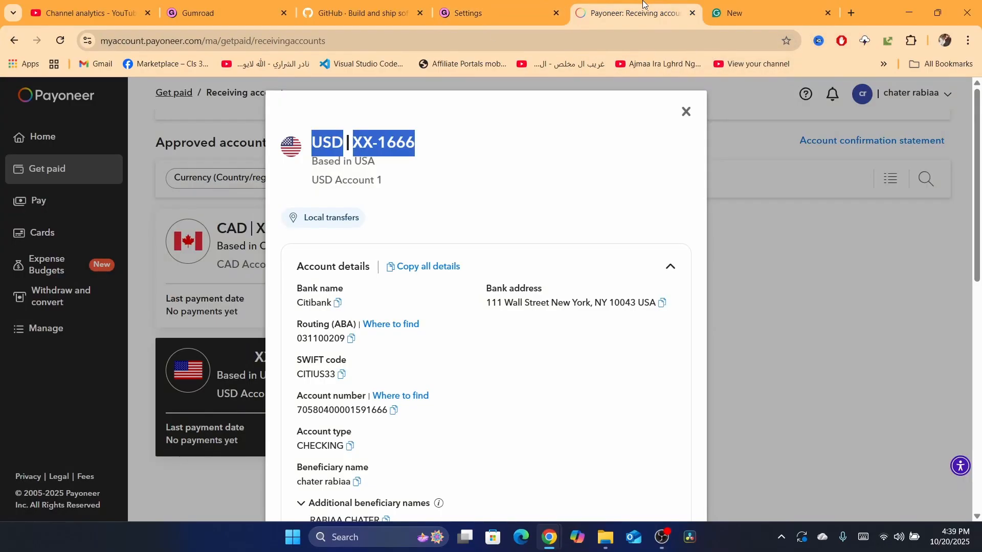
left_click(350, 339)
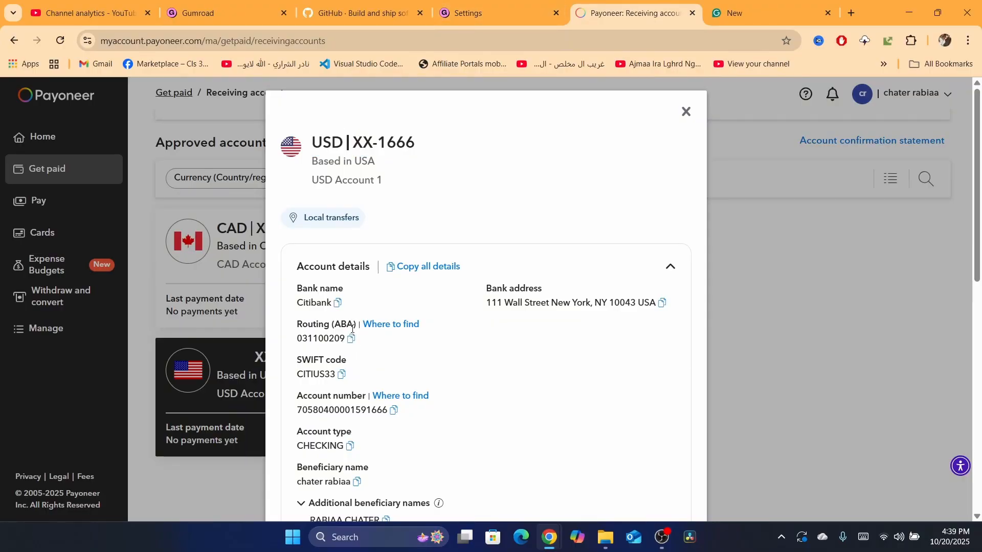
left_click(527, 4)
key("ctrl+v")
- Copy the Payoneer account number and paste it into both the account number and confirmation fields
left_click(601, 6)
left_click(500, 8)
left_click(664, 354)
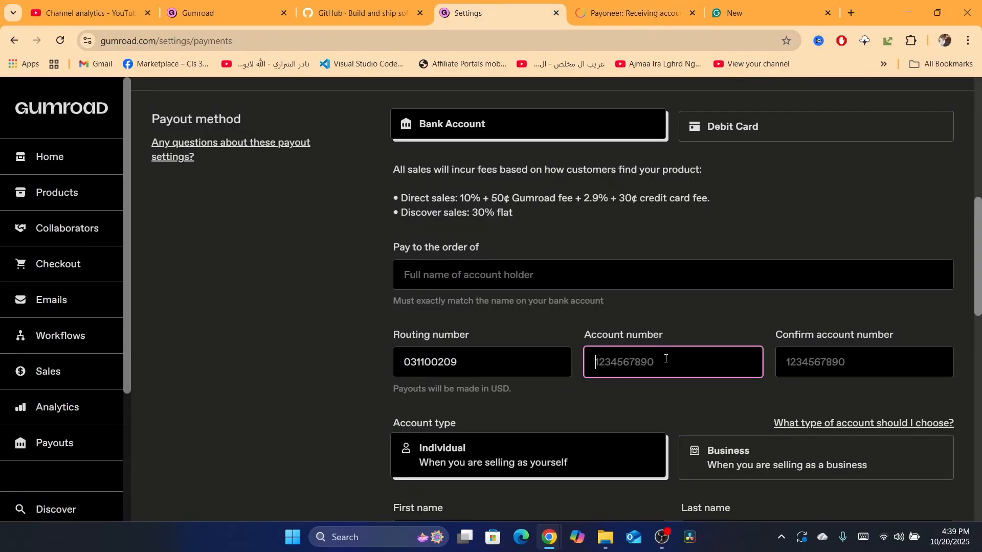
key("ctrl+v")
left_click(849, 360)
key("ctrl+v")
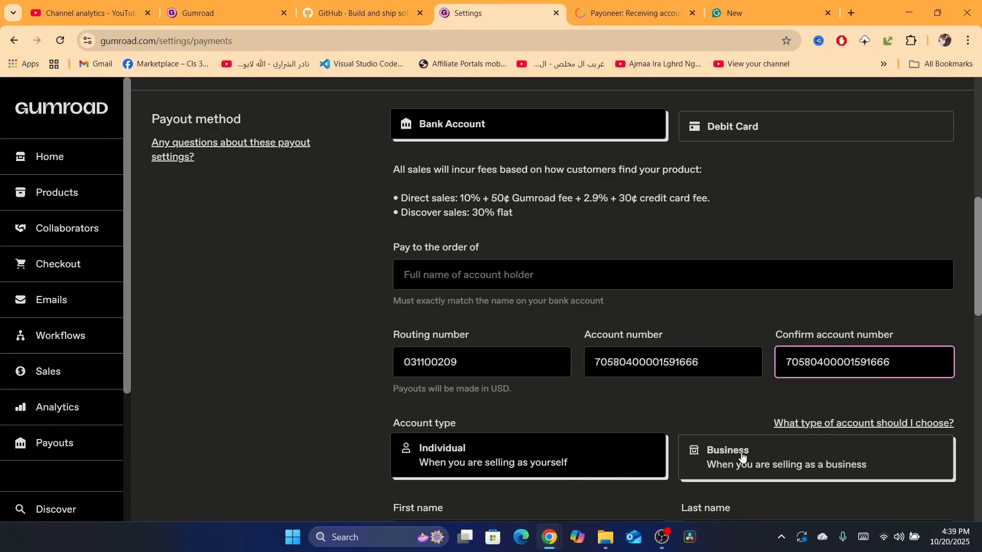
- Copy the beneficiary name from Payoneer and paste it as the account holder's full name
left_click(427, 275)
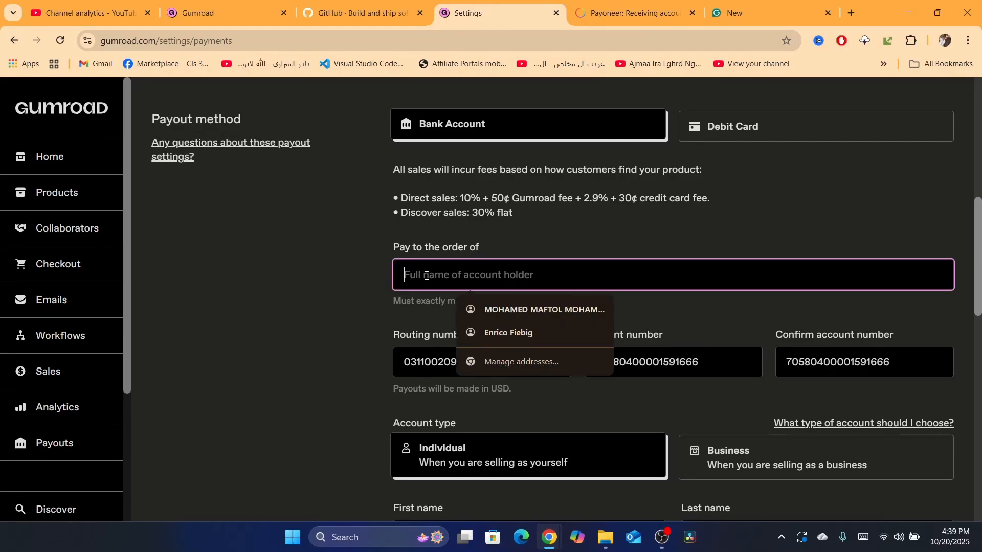
left_click(577, 6)
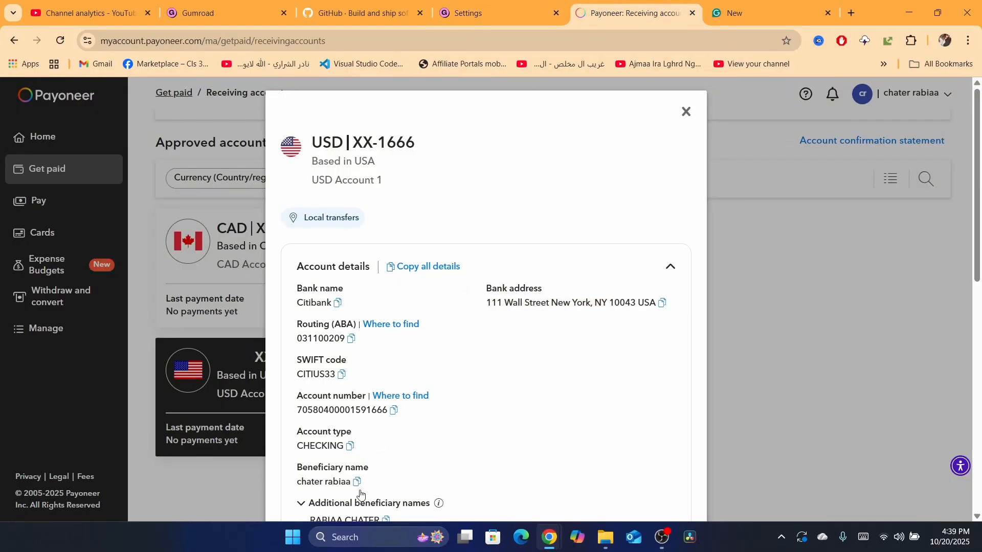
left_click(490, 13)
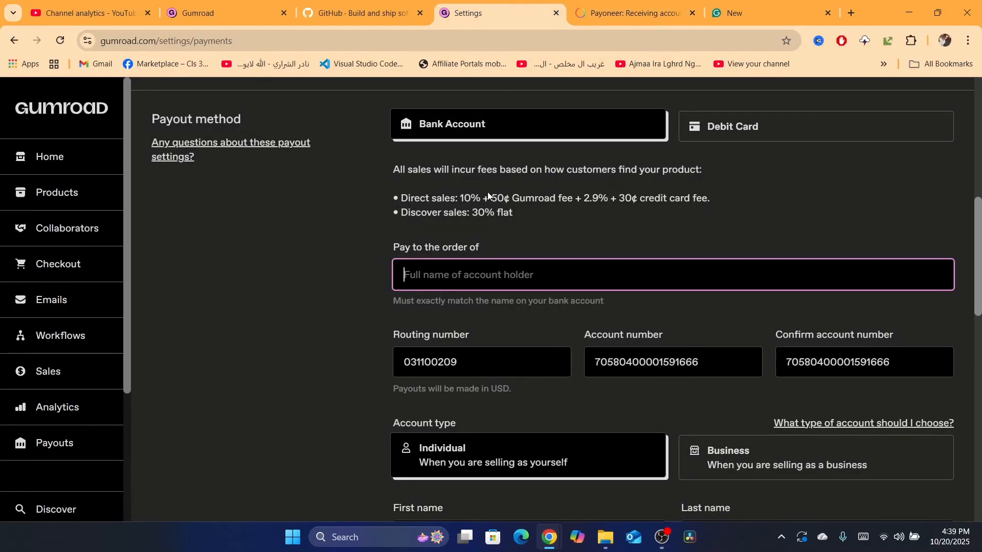
key("ctrl+v")
- Paste the Payoneer beneficiary name into the first name field
scroll(979, 239, "down", 3)
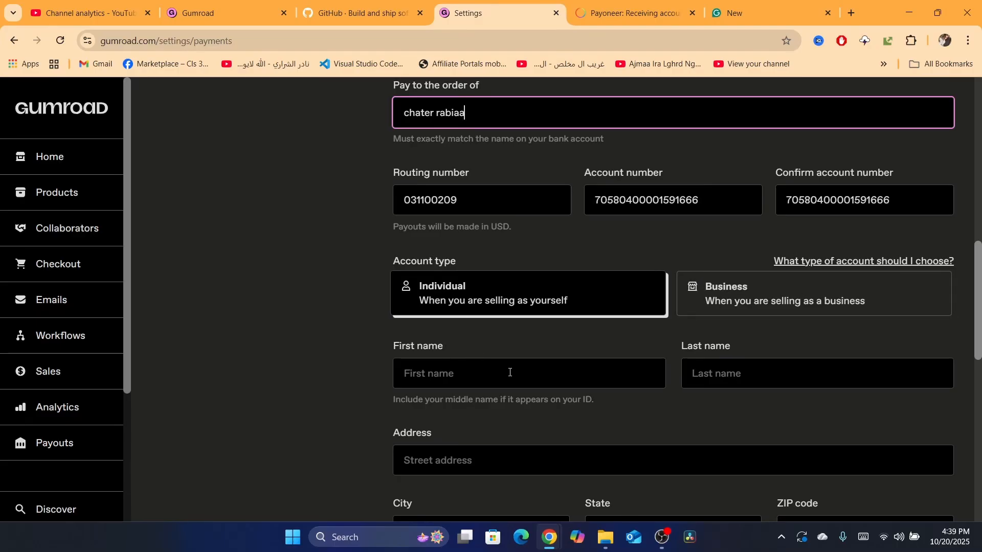
left_click(491, 375)
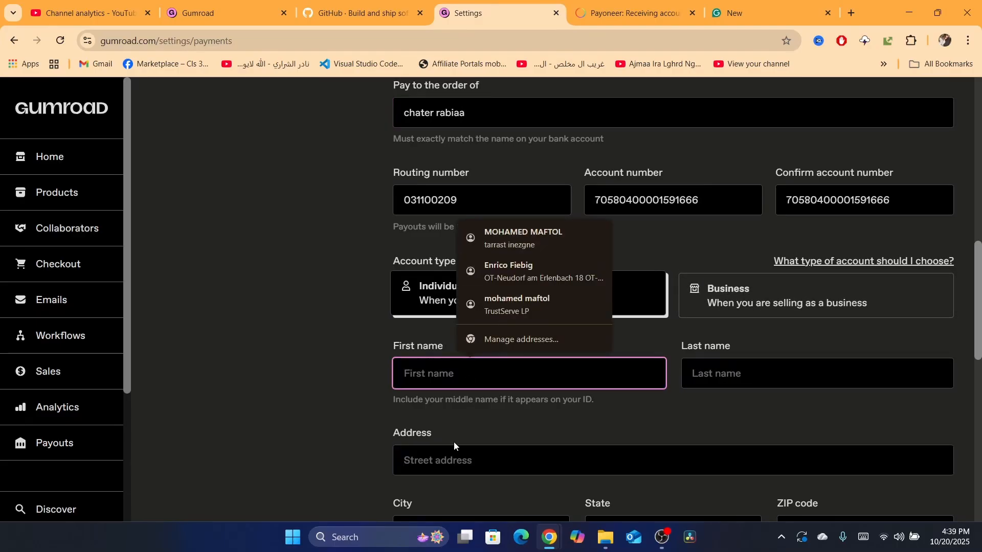
left_click(333, 365)
left_click(633, 13)
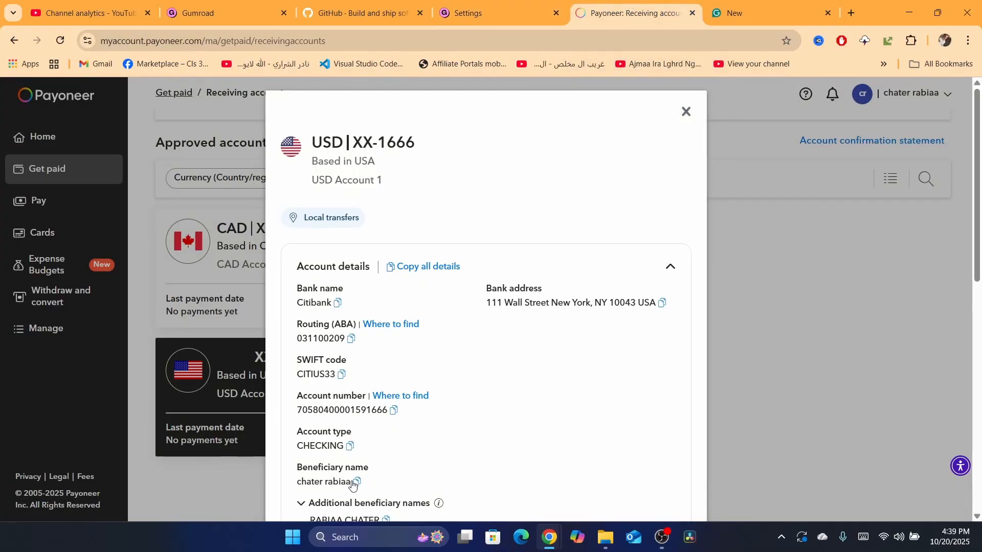
left_click(471, 5)
left_click(456, 379)
key("ctrl+v")
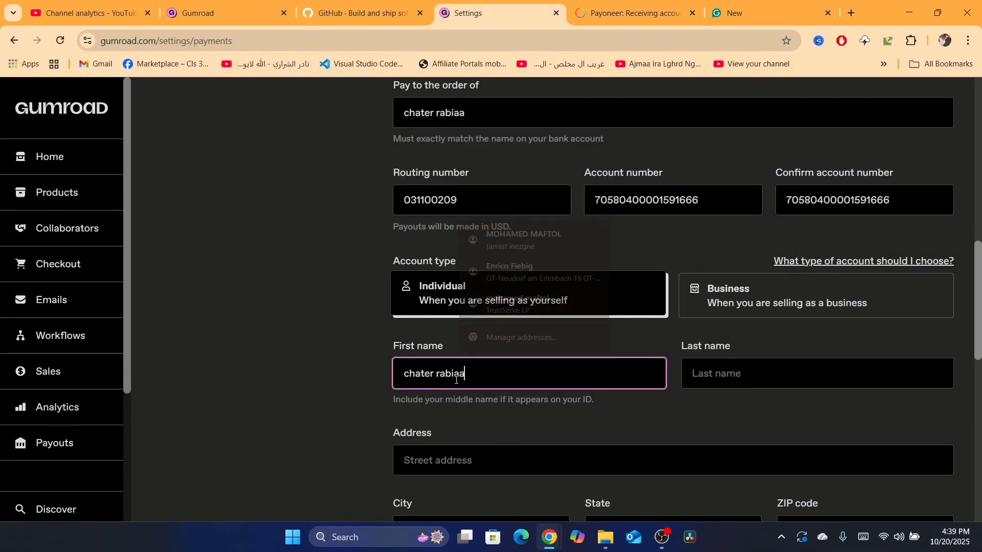
- Copy the surname from the first name field and paste it into the last name field
double_click(437, 367)
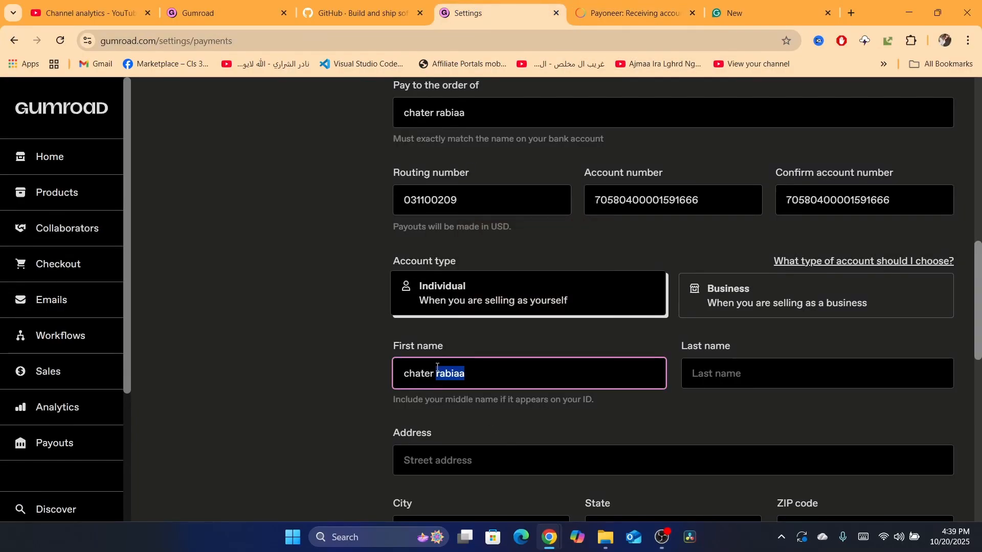
key("ctrl+c")
left_click(751, 385)
key("ctrl+v")
- Autofill the address, city, state and ZIP code fields from a saved browser address
scroll(979, 357, "down", 4)
left_click(409, 253)
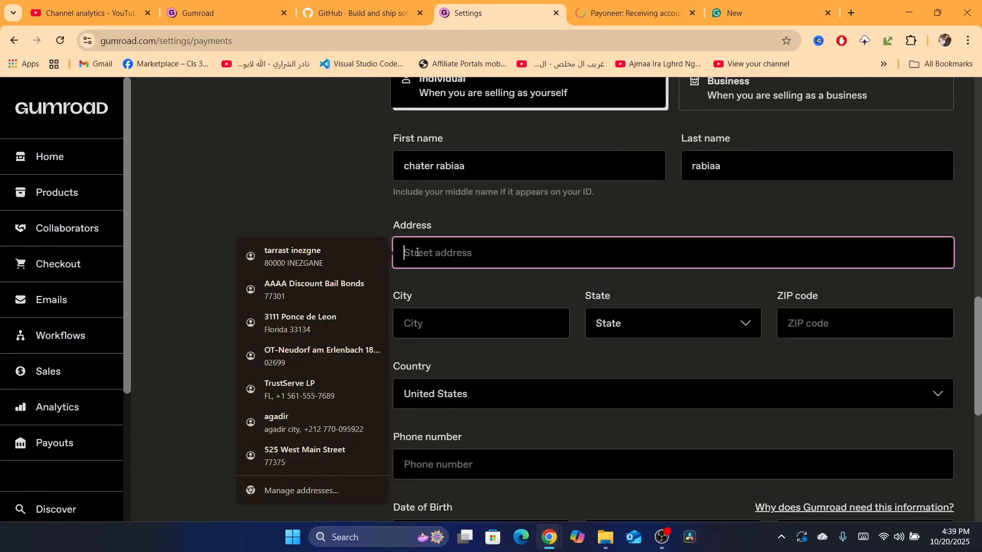
left_click(274, 292)
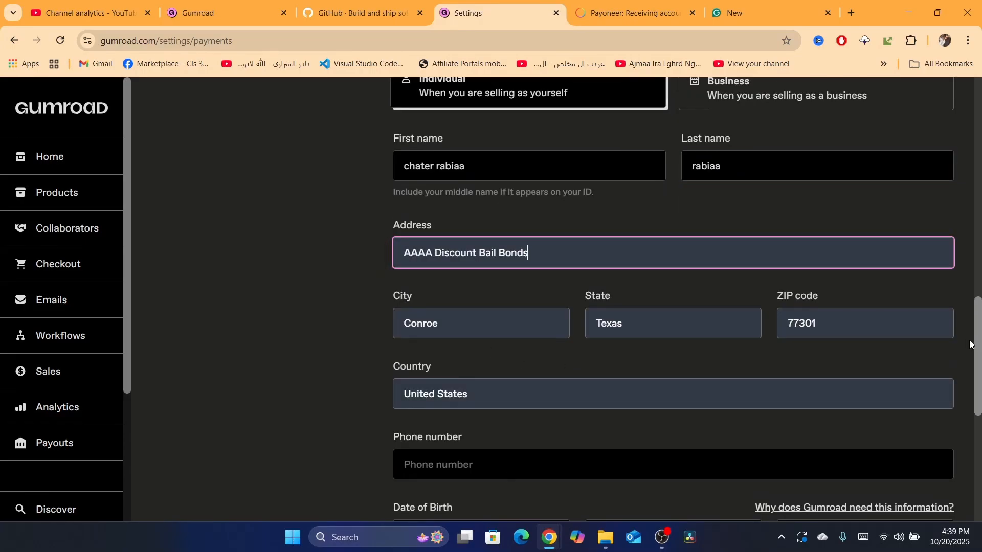
- Fill in the phone number field from a saved browser entry
scroll(465, 278, "down", 3)
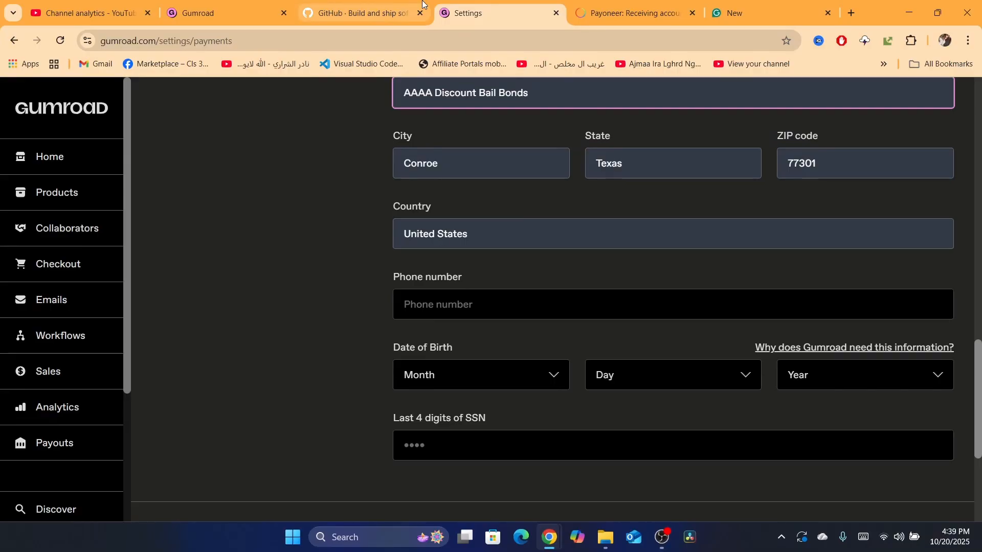
left_click(628, 3)
left_click_drag(309, 152, 418, 211)
left_click(498, 2)
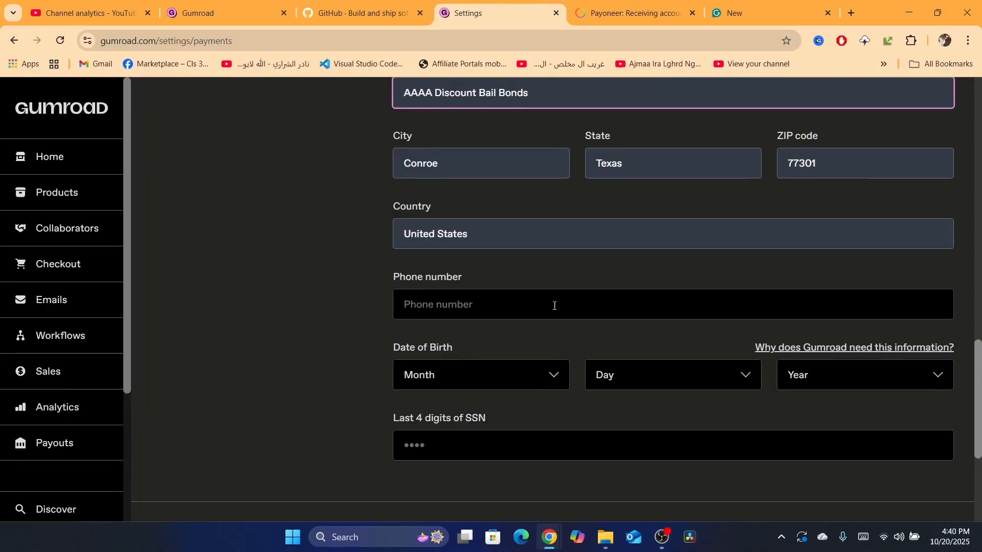
left_click(466, 296)
left_click(509, 358)
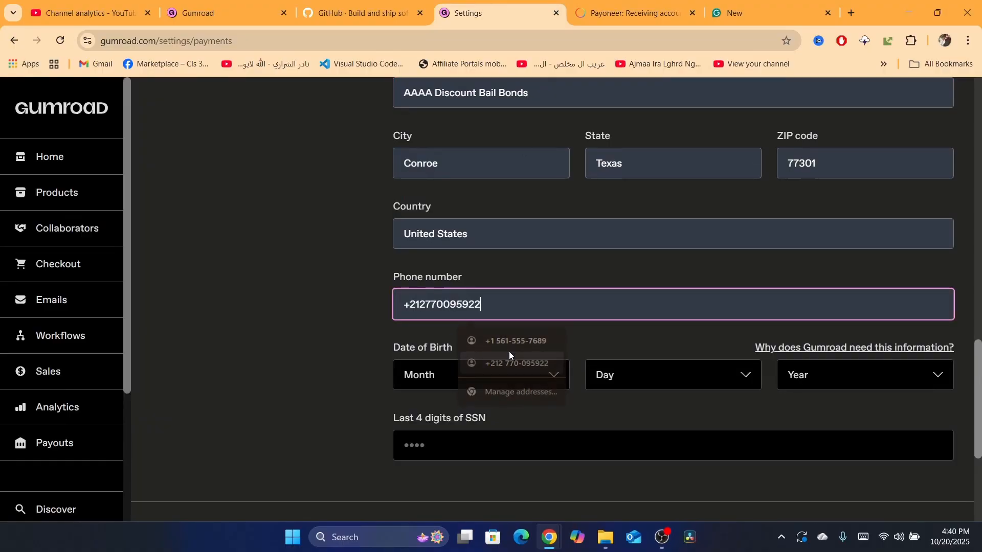
- Set the date of birth using the month, day and year selectors
left_click(463, 383)
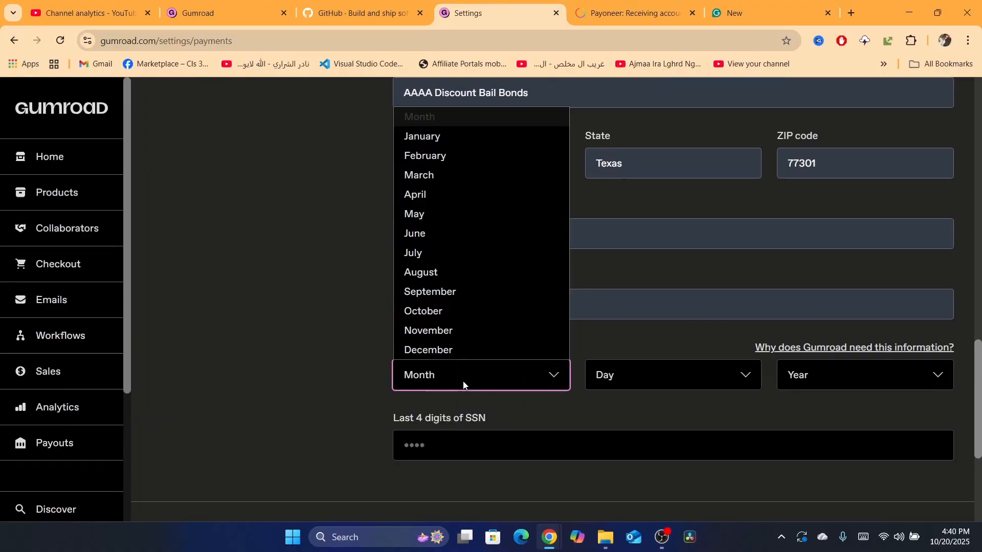
left_click(438, 220)
left_click(621, 384)
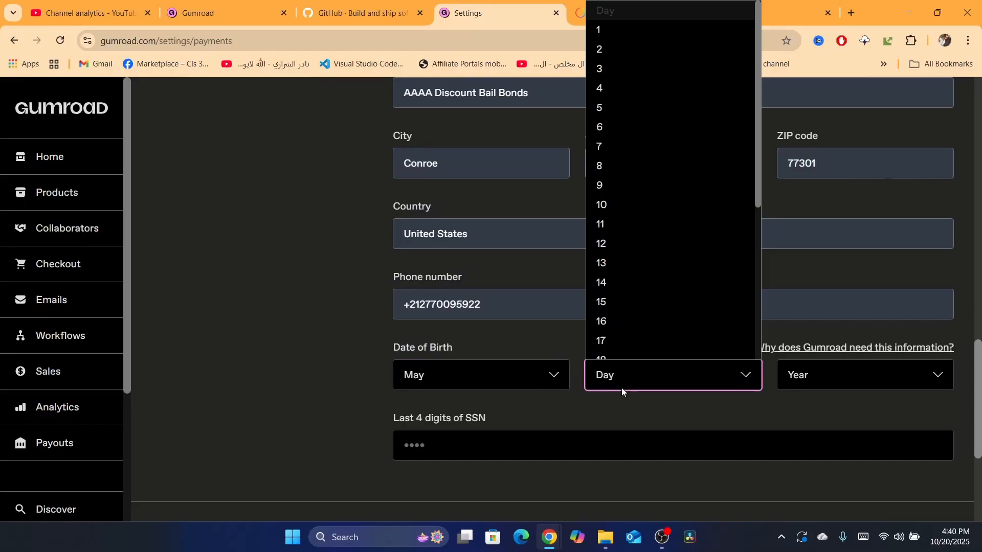
left_click(624, 261)
left_click(811, 366)
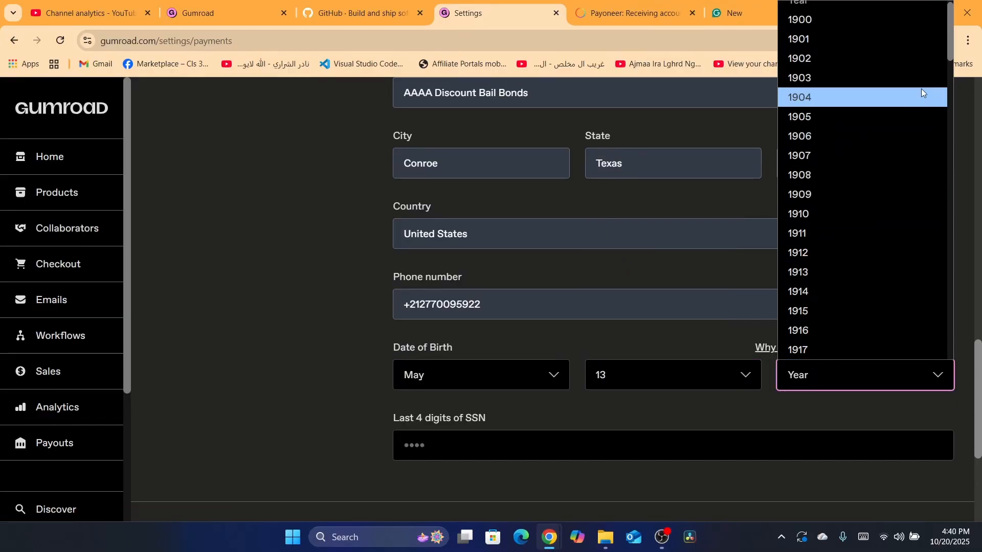
left_click_drag(952, 31, 943, 327)
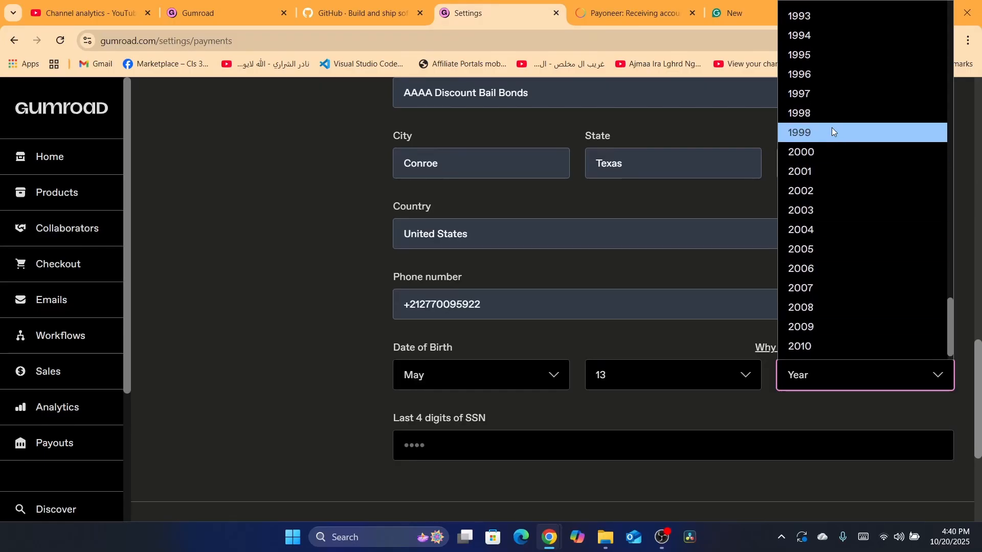
left_click(824, 153)
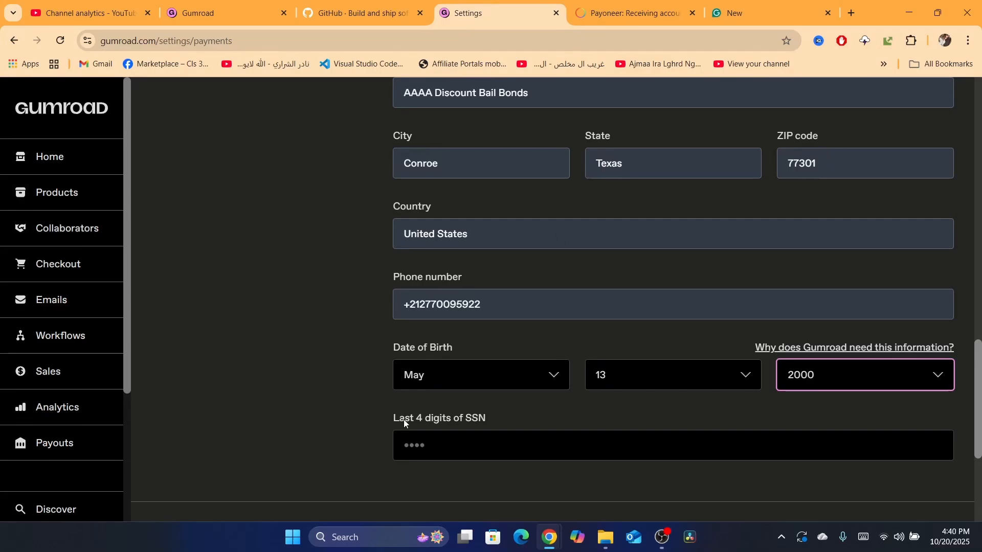
- Enter the last 4 digits of the SSN
scroll(422, 391, "down", 3)
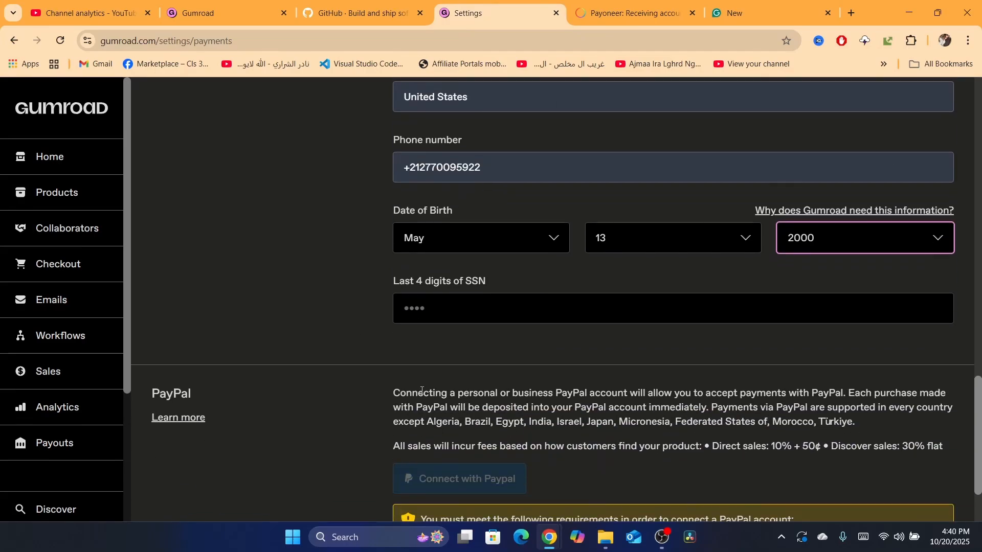
left_click(424, 312)
left_click_drag(979, 414, 979, 389)
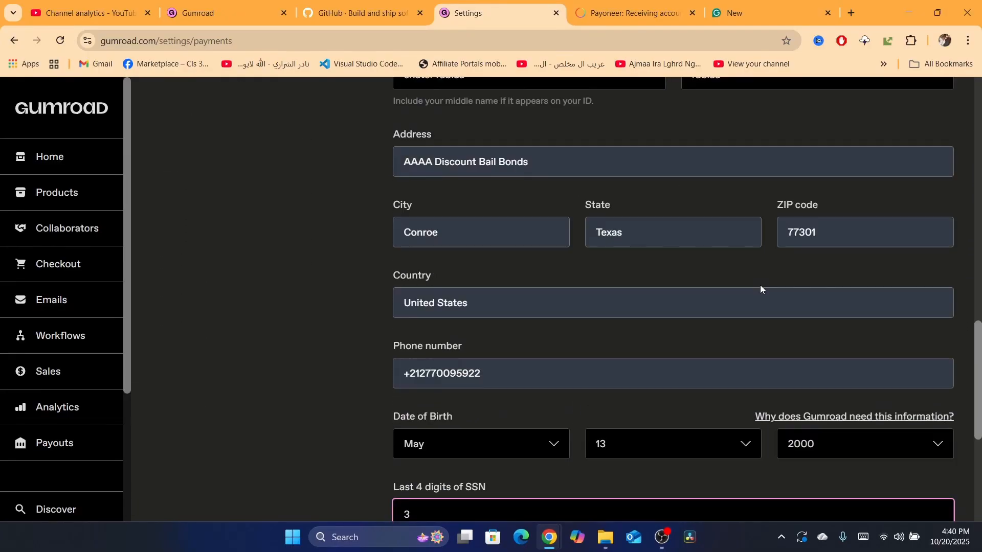
- Switch the payout method to Debit Card and open the card number field
scroll(979, 364, "up", 8)
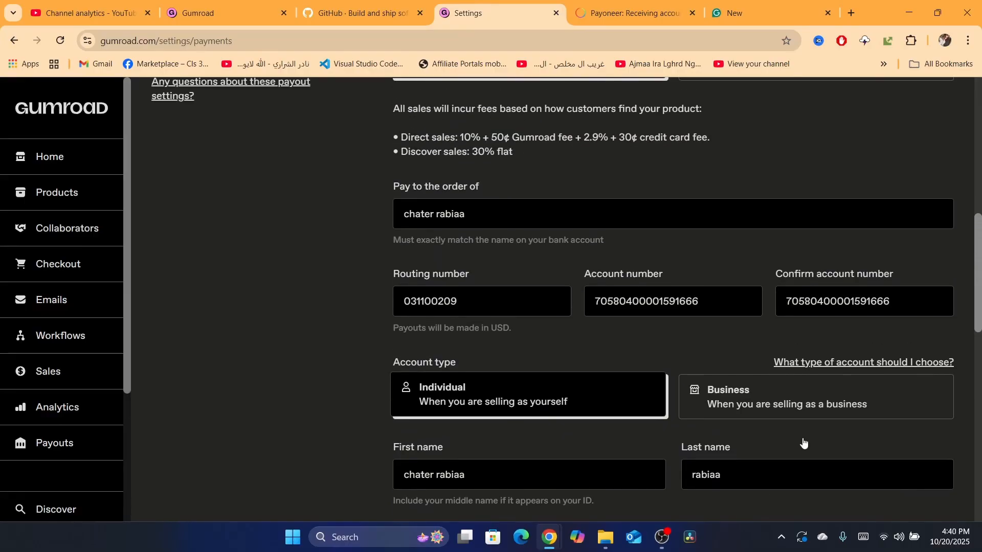
scroll(979, 238, "up", 5)
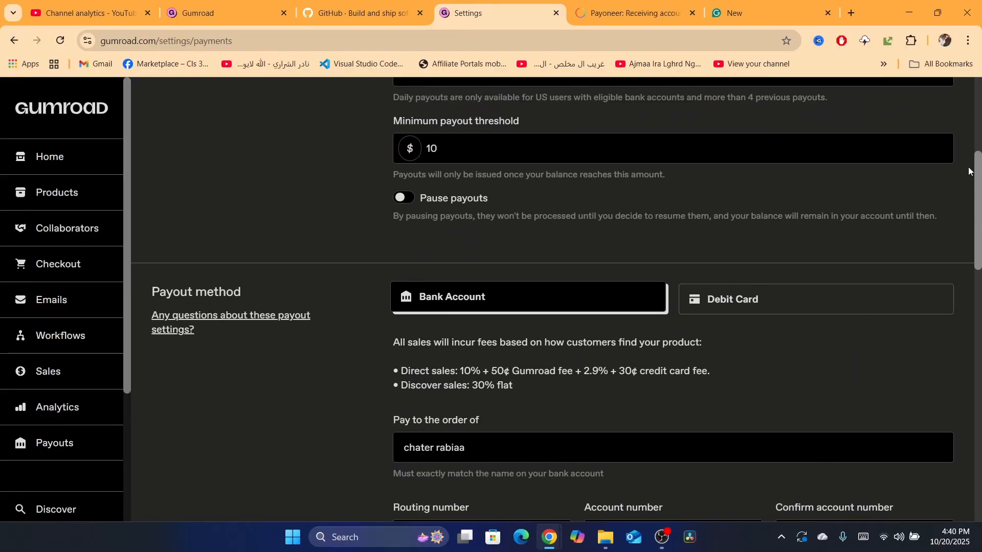
left_click(707, 306)
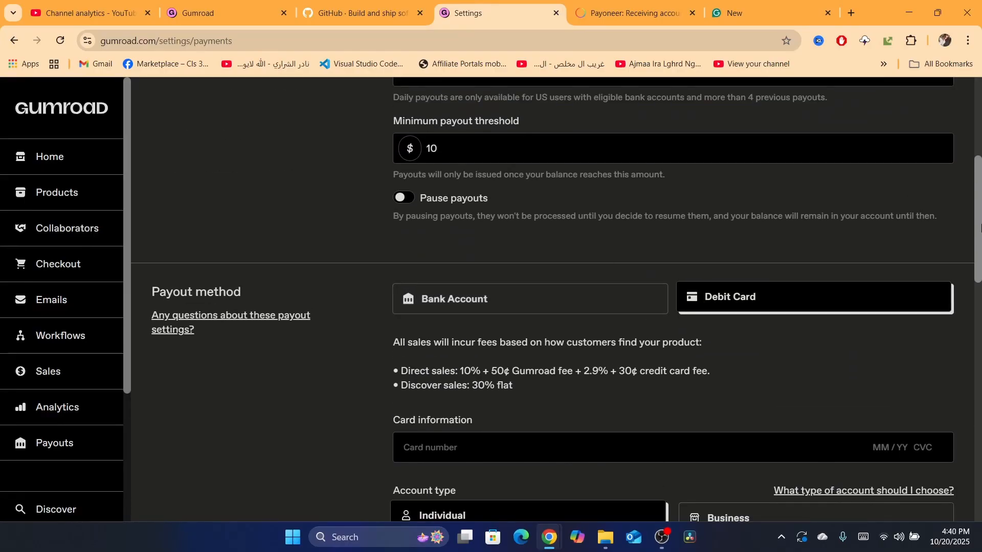
scroll(514, 260, "down", 4)
left_click(504, 237)
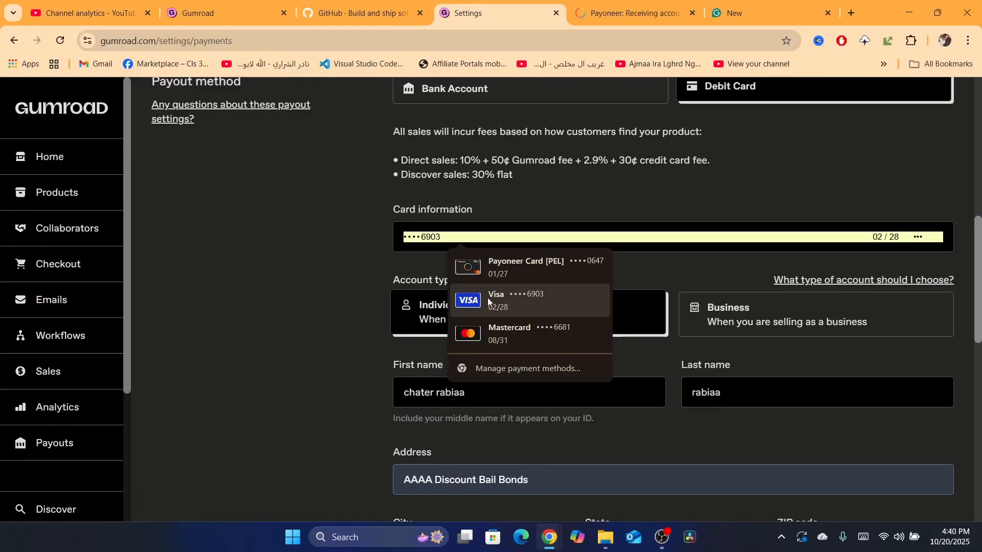
left_click(246, 283)
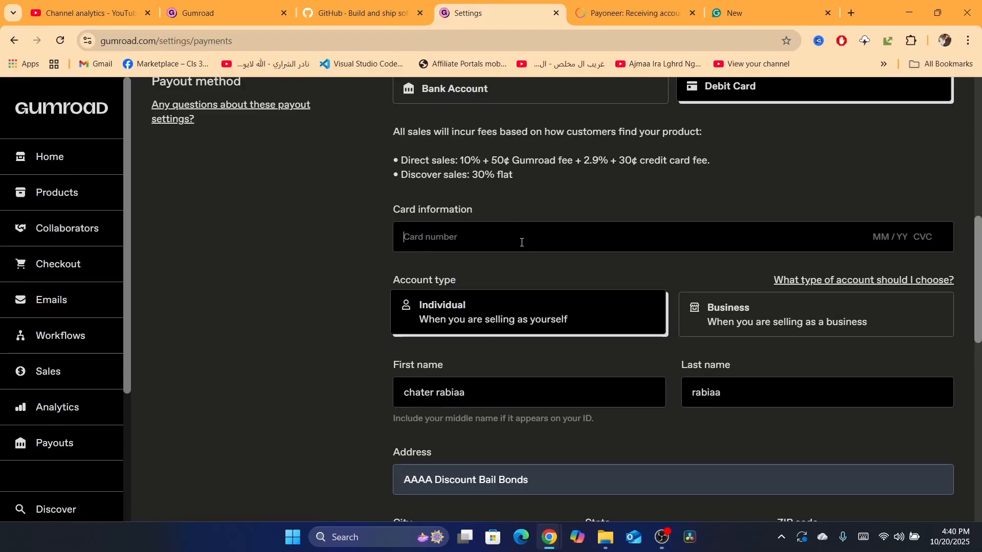
- Return to the Bank Account payout method and inspect the routing and account number fields
scroll(801, 252, "down", 1)
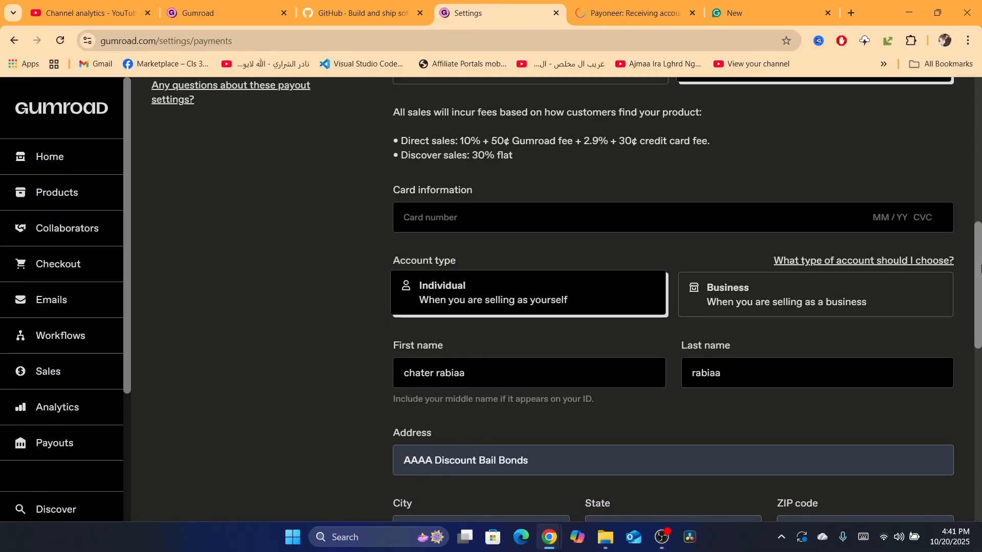
left_click_drag(980, 282, 980, 440)
scroll(980, 440, "up", 1)
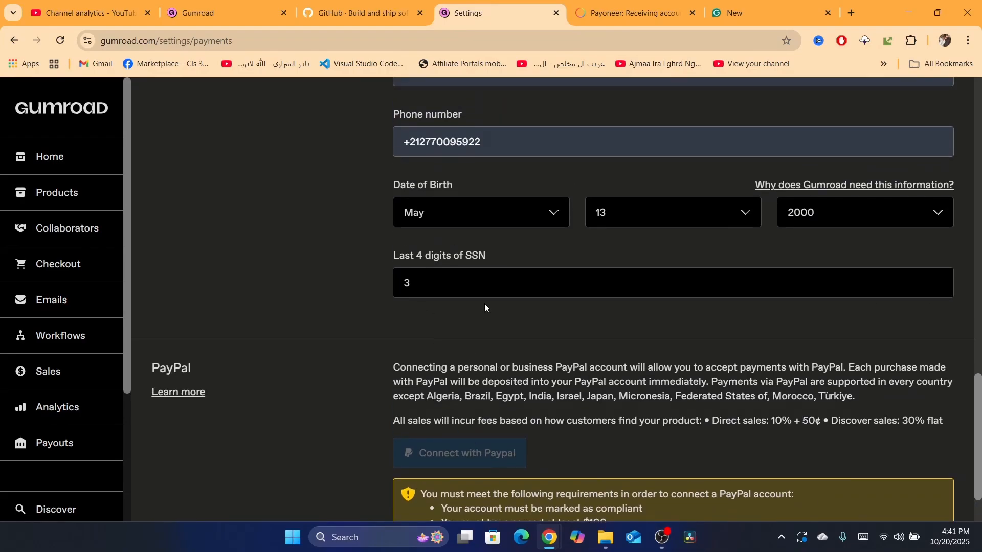
scroll(602, 445, "down", 2)
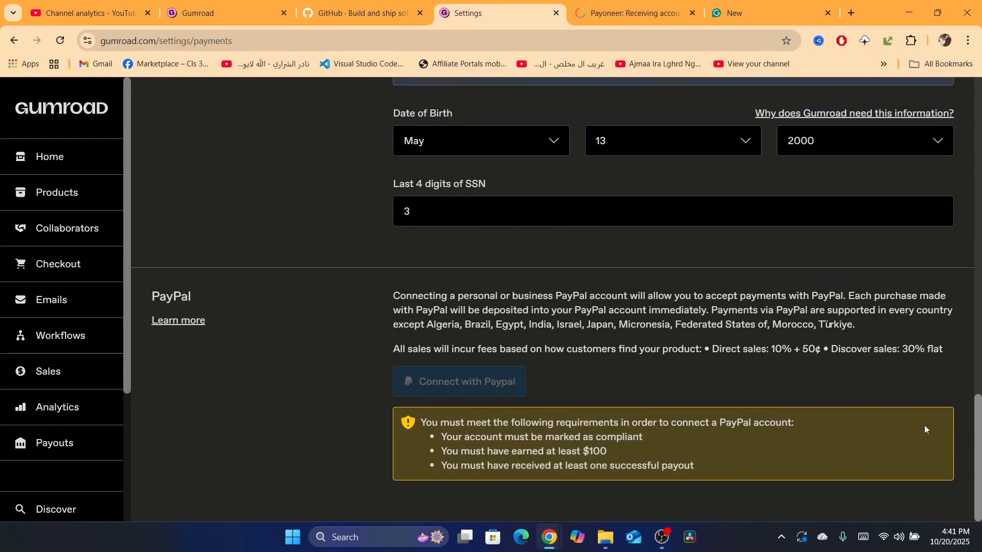
left_click_drag(979, 436, 976, 374)
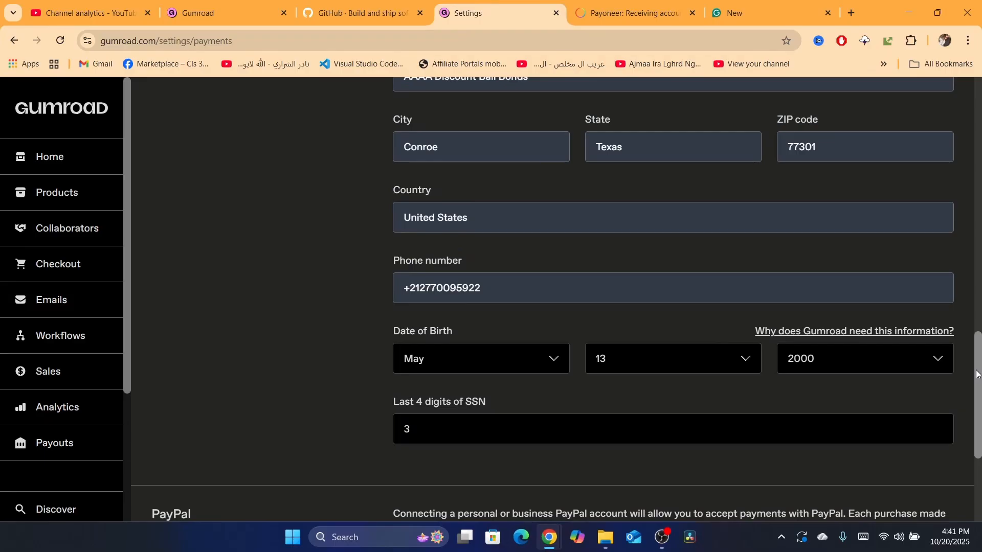
scroll(498, 249, "up", 10)
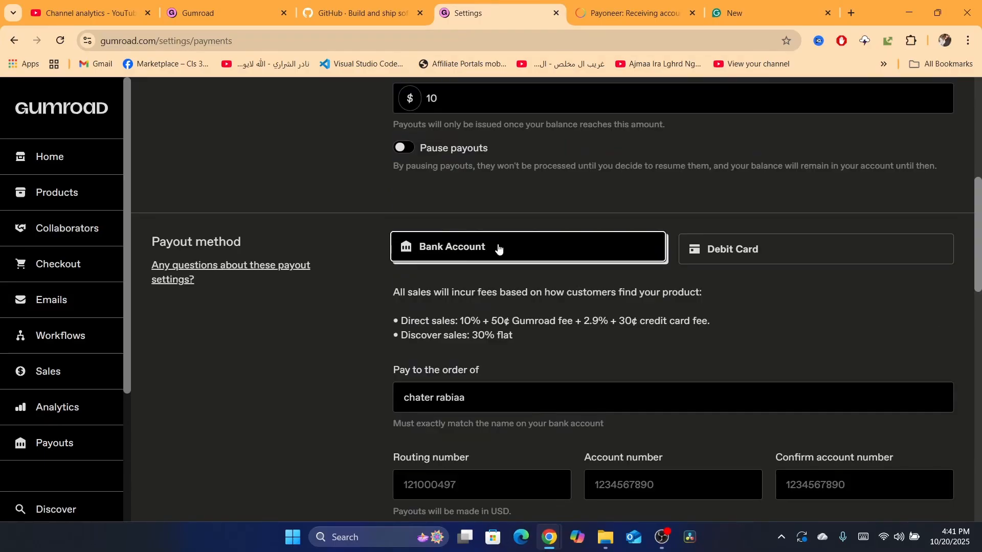
scroll(485, 355, "down", 3)
left_click(485, 355)
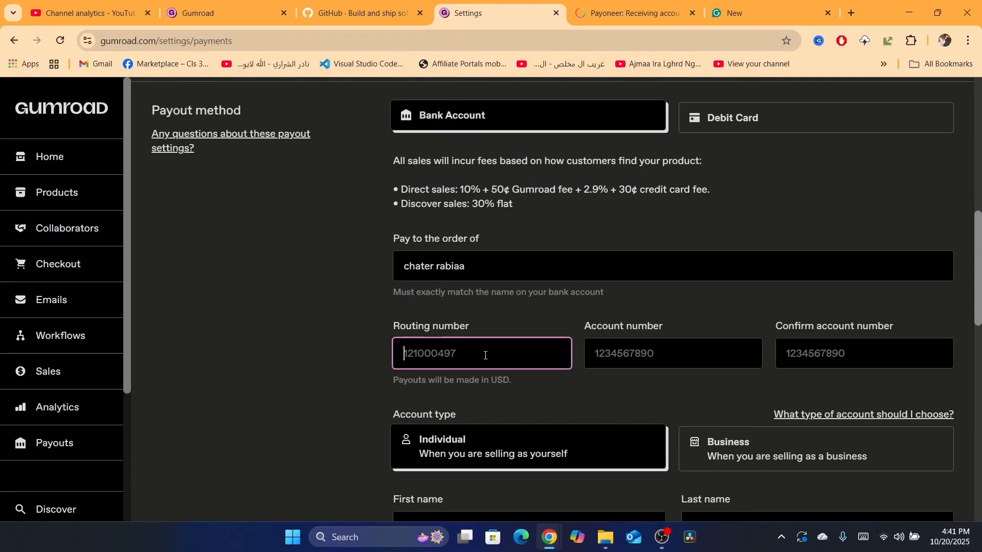
left_click(662, 338)
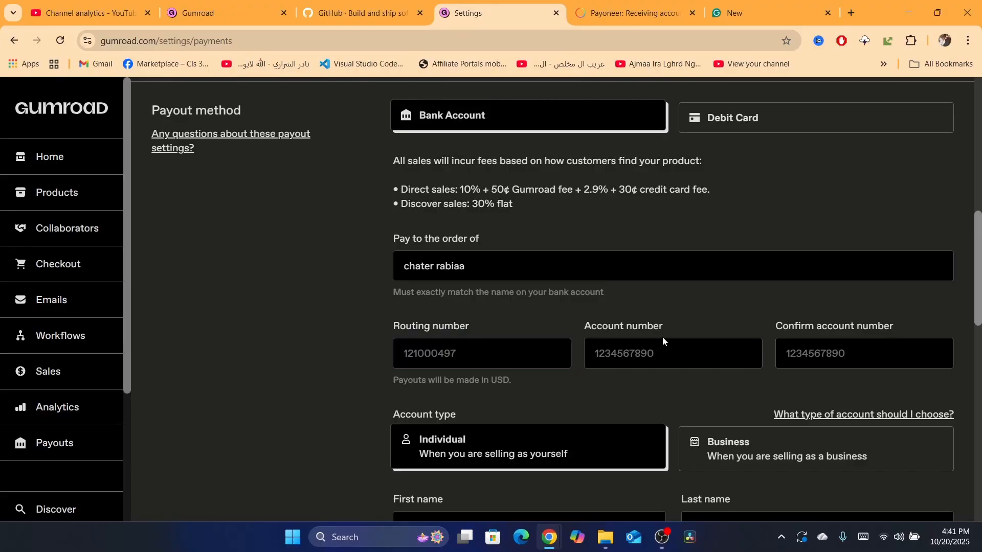
- Review the personal details fields and scroll back to the top of the Payments settings
scroll(569, 212, "down", 8)
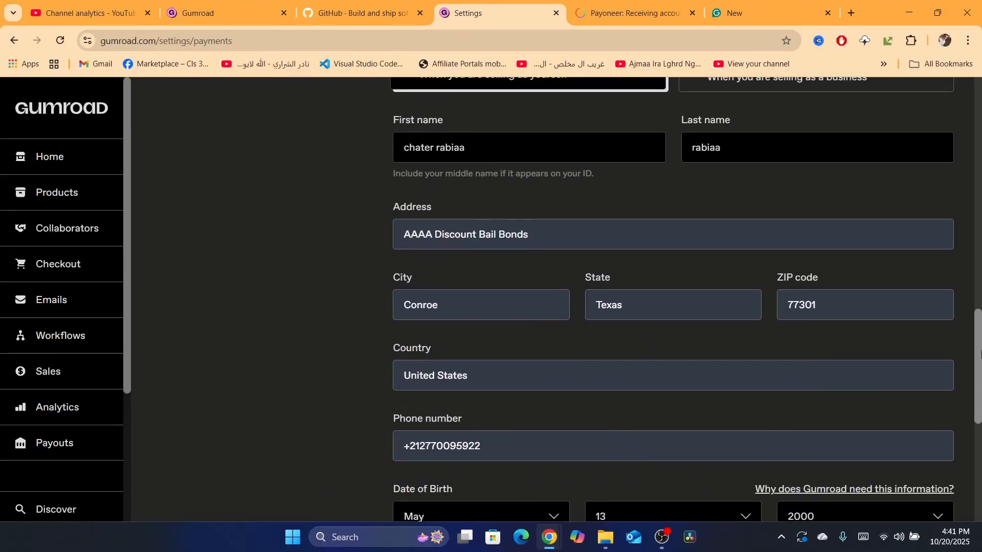
left_click(454, 247)
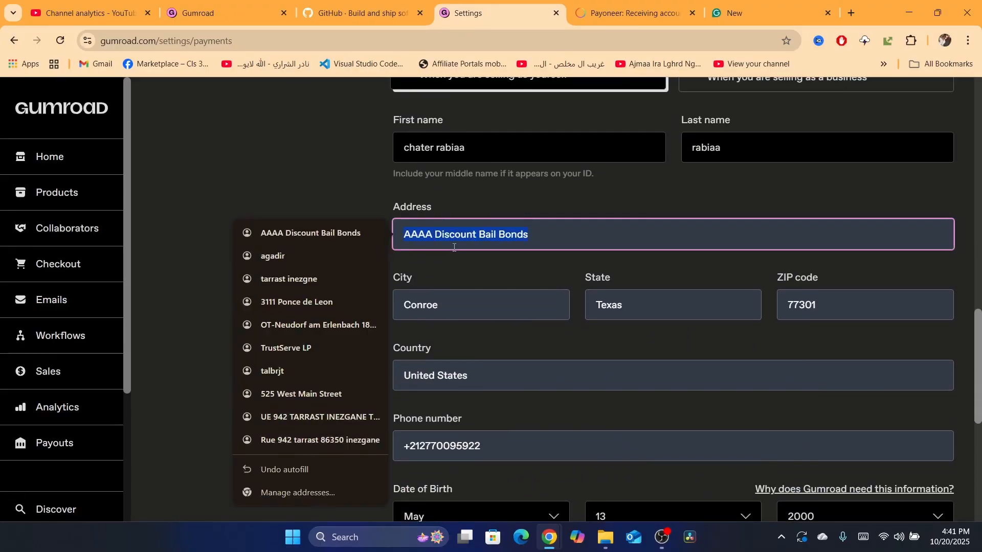
left_click(449, 205)
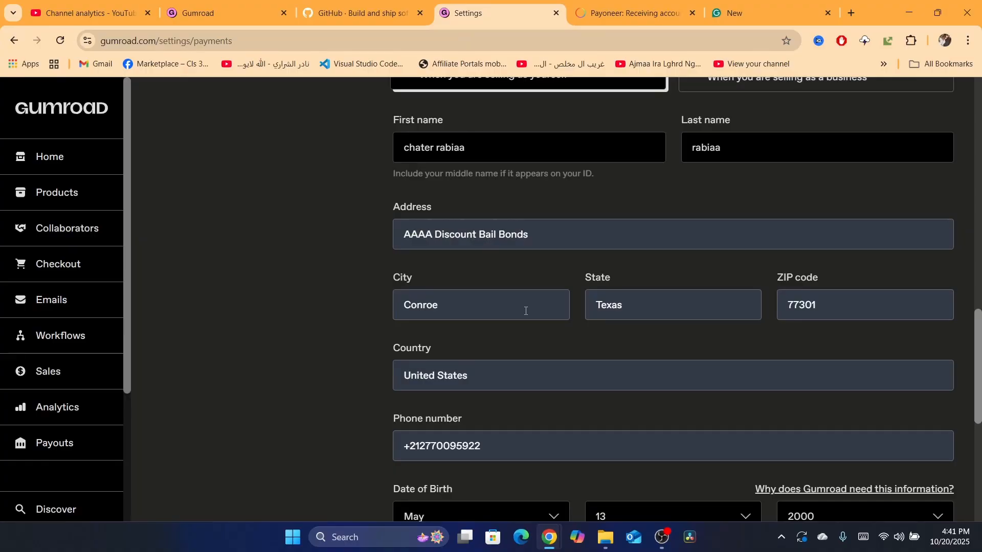
left_click(474, 145)
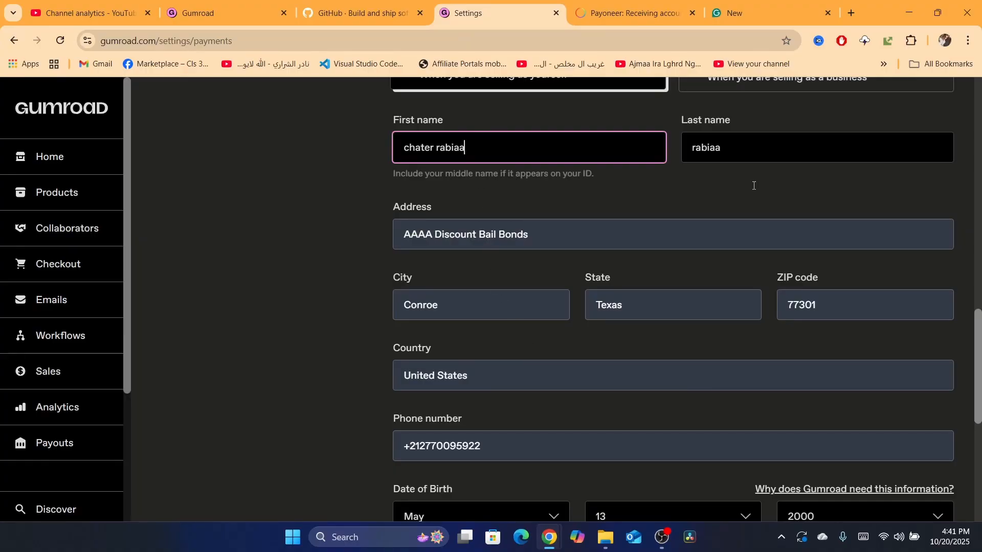
left_click_drag(979, 363, 974, 325)
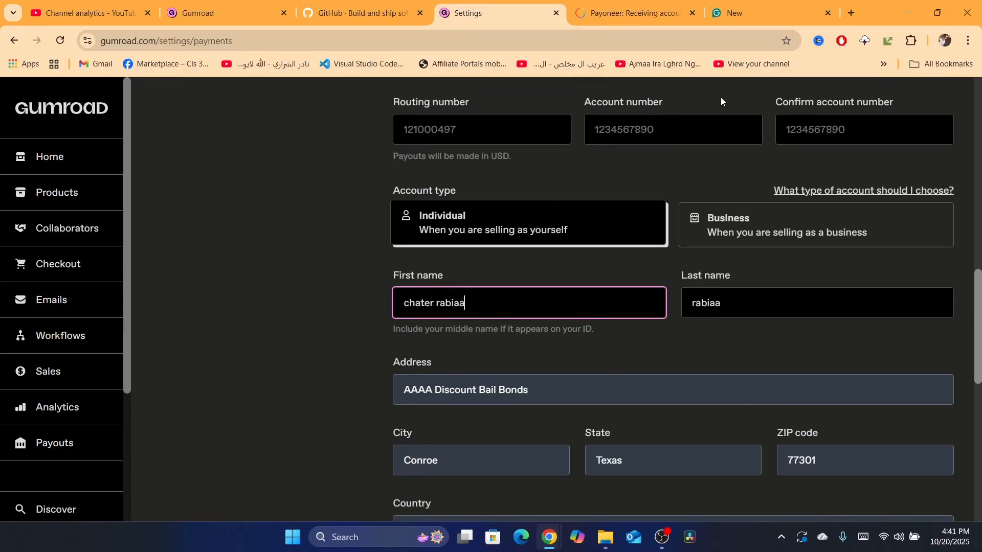
left_click_drag(977, 282, 970, 86)
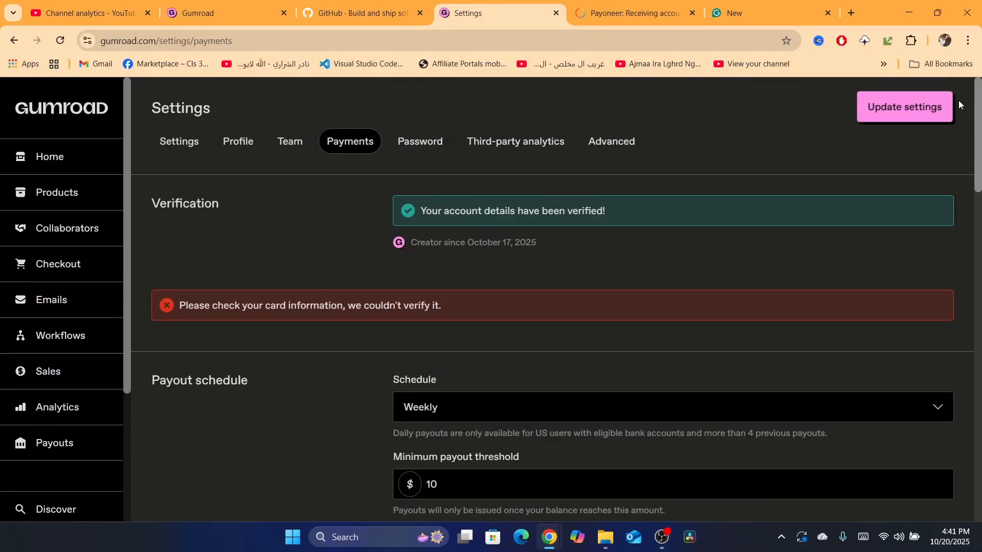
- Save the payment settings
left_click(864, 107)
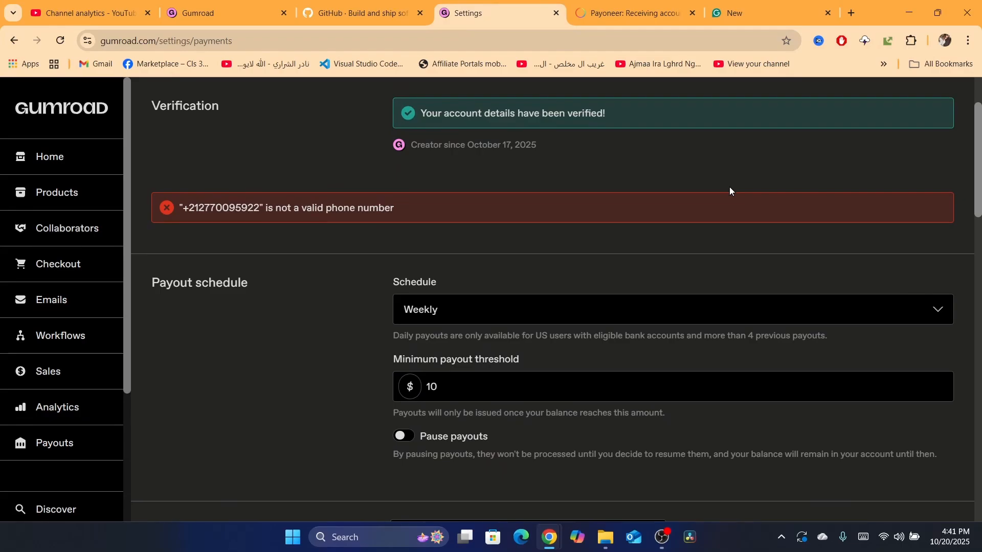
- Review the Payoneer USD receiving account details and the account guidelines
left_click(656, 4)
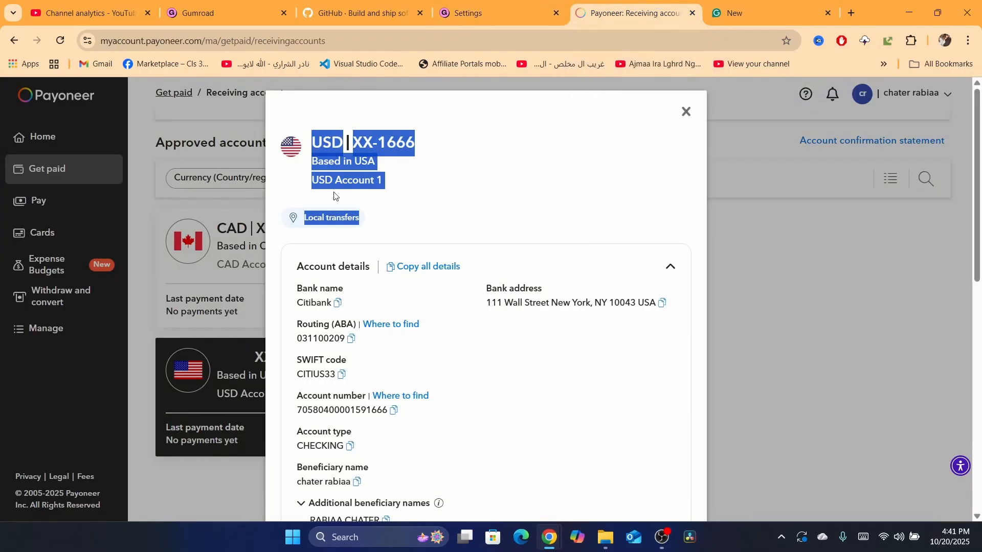
left_click(331, 305)
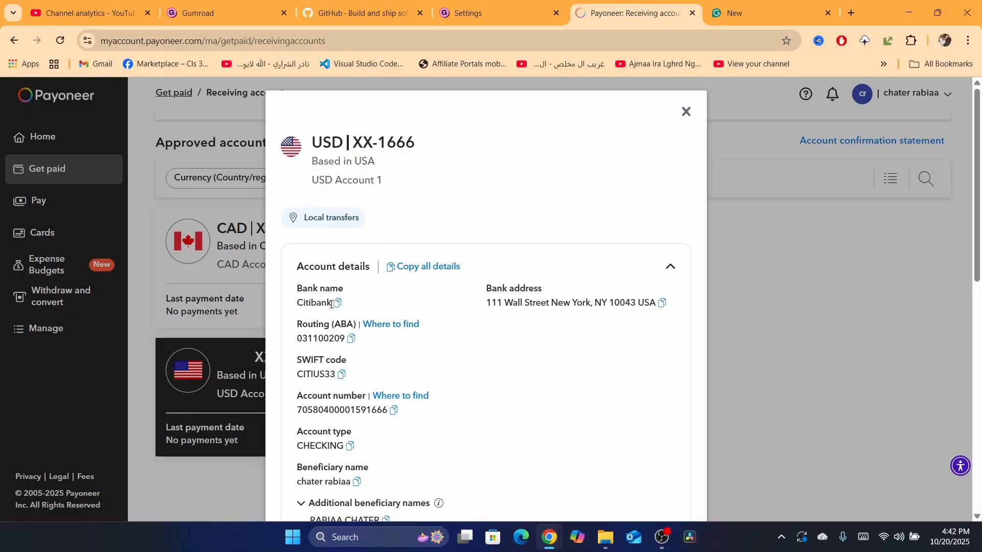
double_click(303, 302)
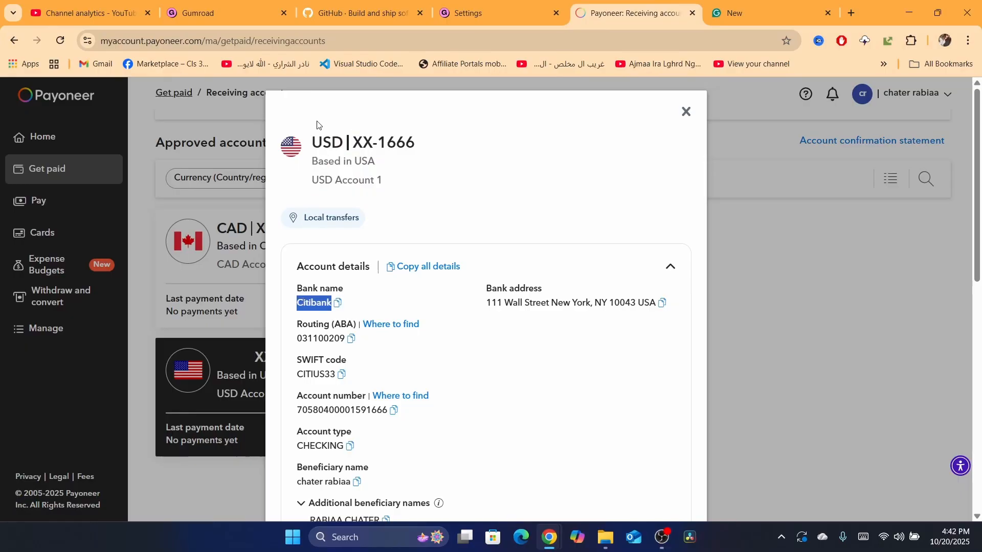
left_click(333, 144)
left_click_drag(333, 144, 425, 199)
left_click(425, 199)
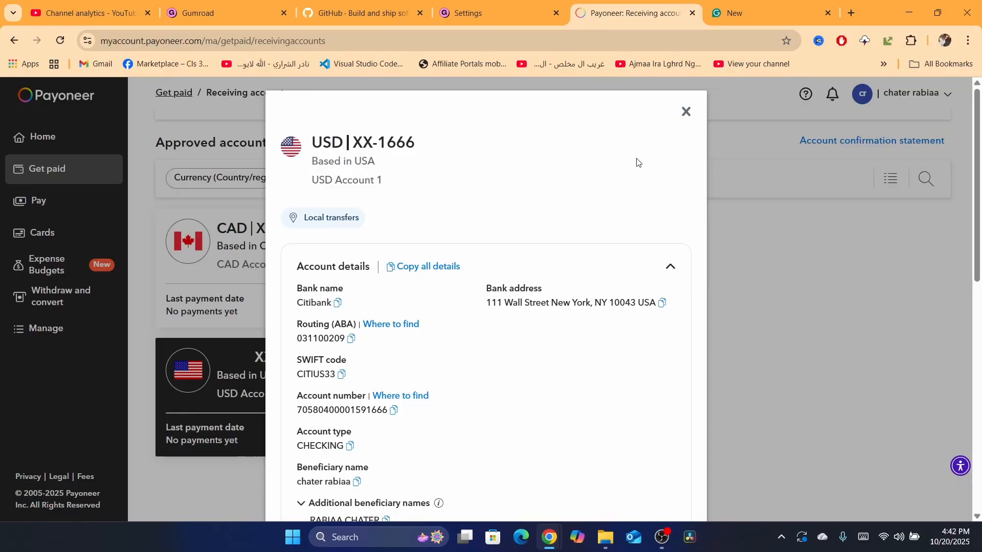
left_click(686, 111)
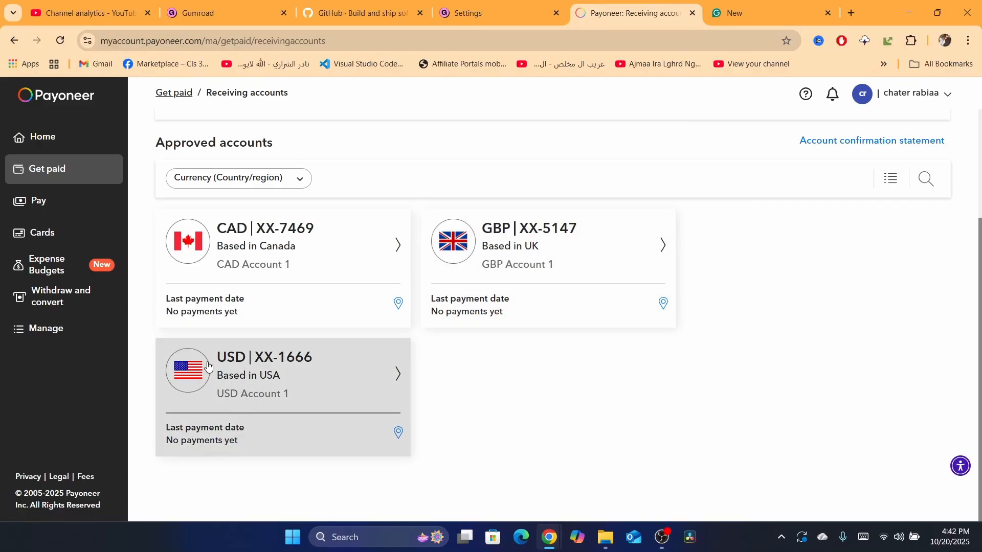
left_click(240, 370)
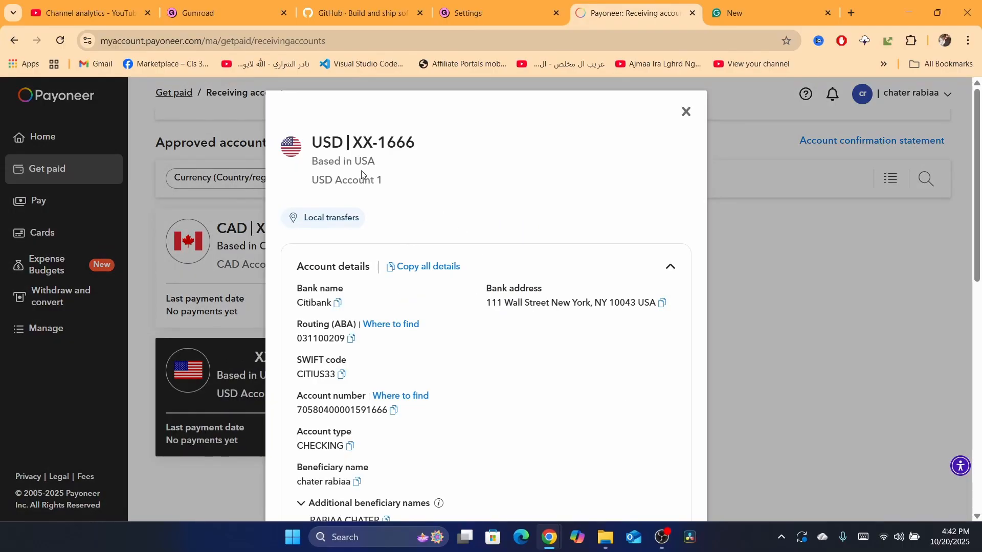
left_click_drag(304, 139, 438, 258)
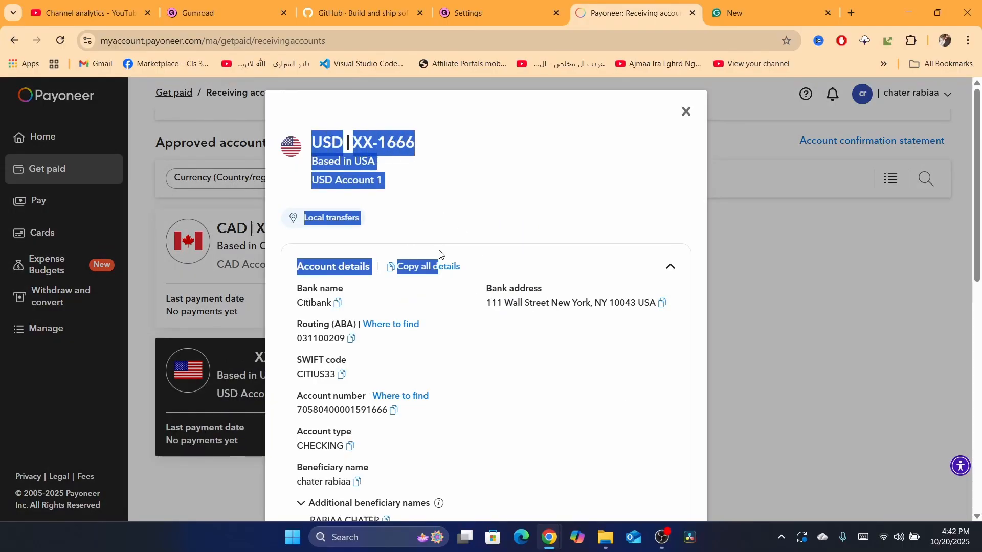
left_click(424, 344)
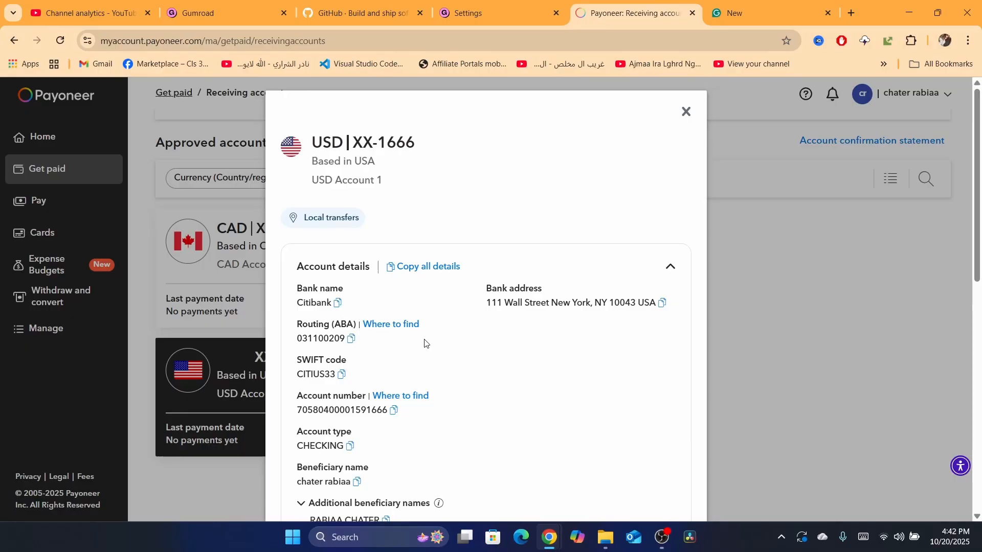
left_click_drag(297, 265, 444, 521)
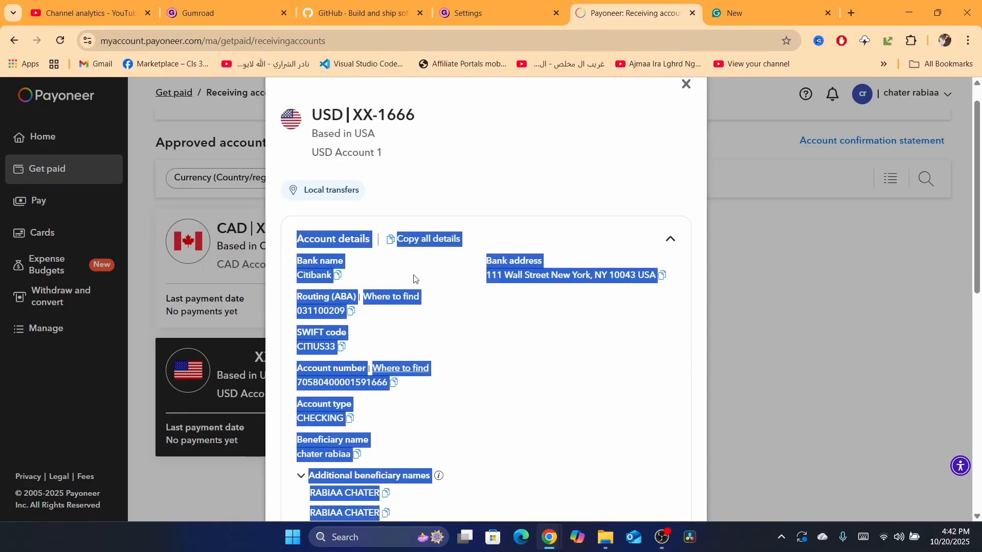
left_click(422, 275)
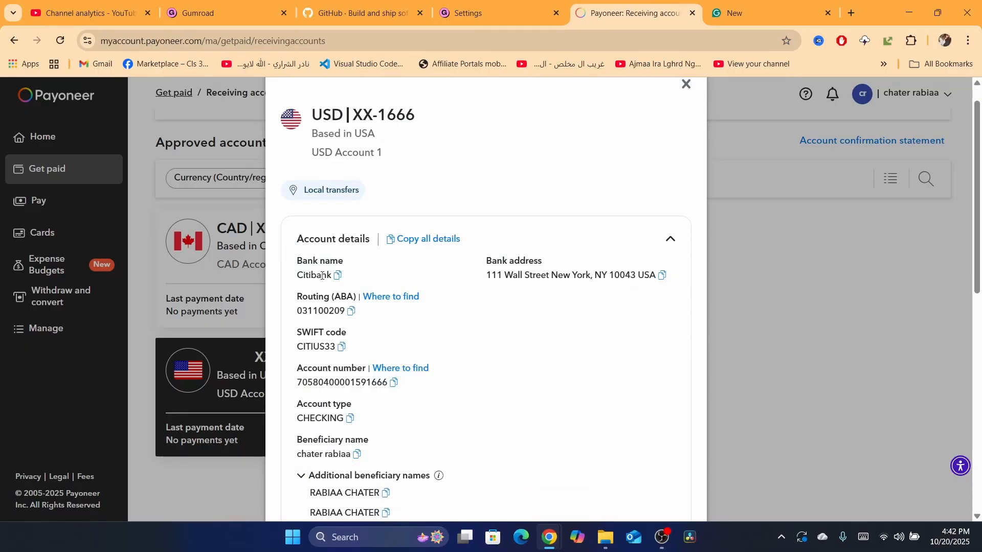
left_click_drag(297, 253, 525, 435)
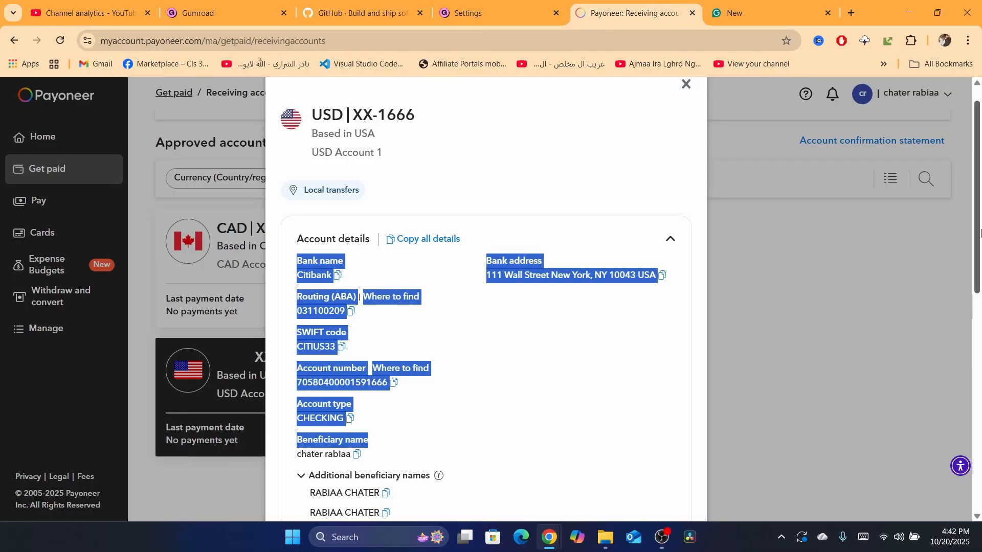
left_click_drag(977, 231, 979, 360)
scroll(481, 266, "down", 3)
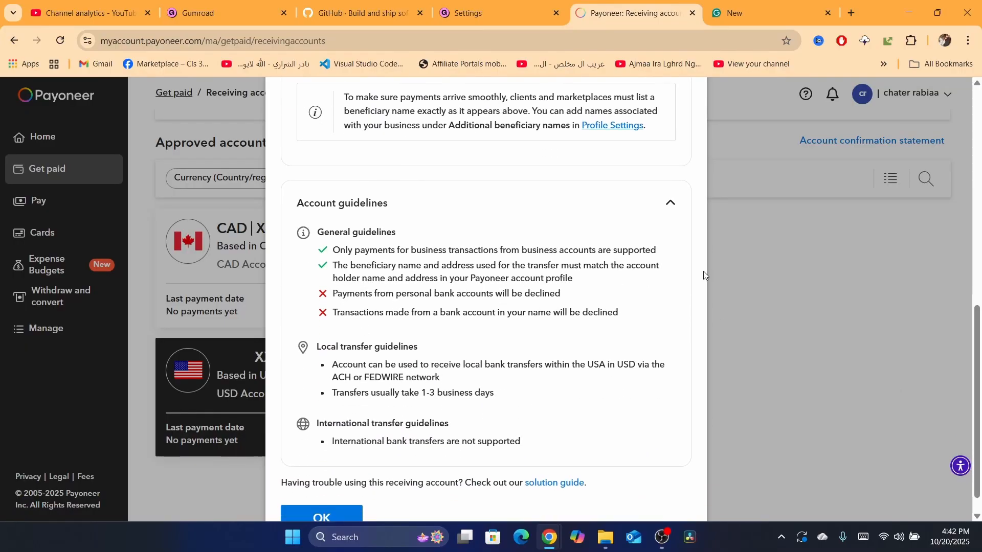
scroll(704, 271, "up", 8)
- Return to the Gumroad payments settings and scroll to the bank account fields
left_click(467, 12)
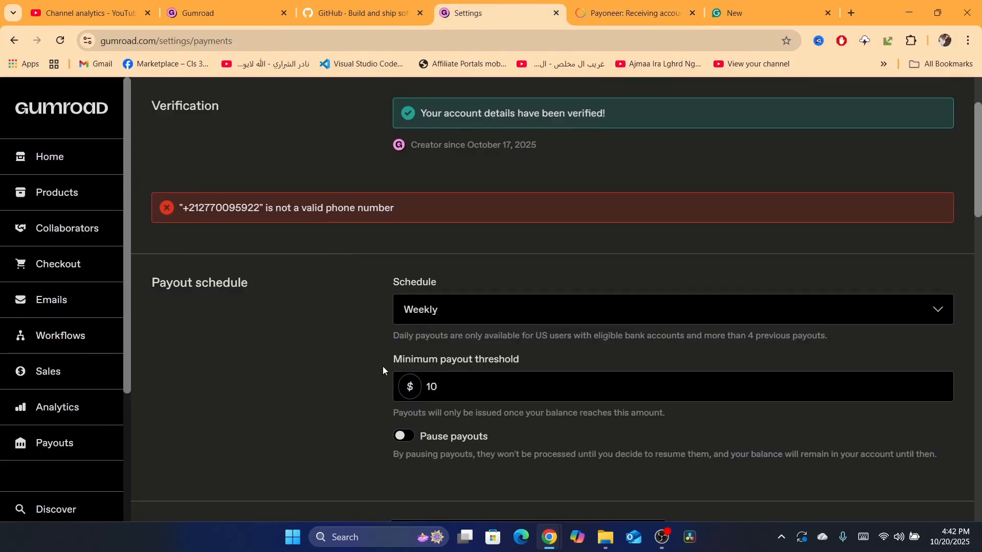
left_click_drag(979, 179, 979, 321)
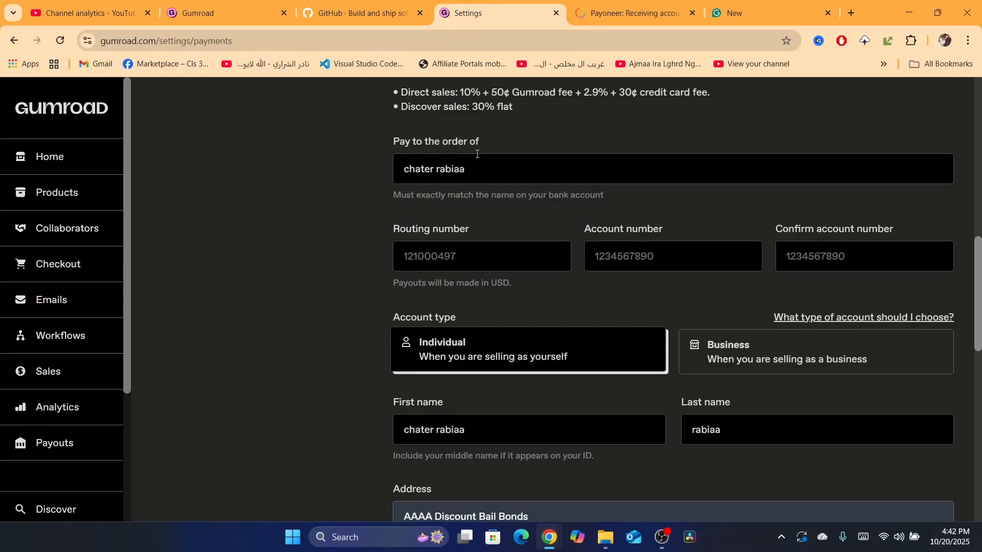
- Switch back to the Payoneer USD account details and review the beneficiary names
left_click(607, 3)
left_click(417, 197)
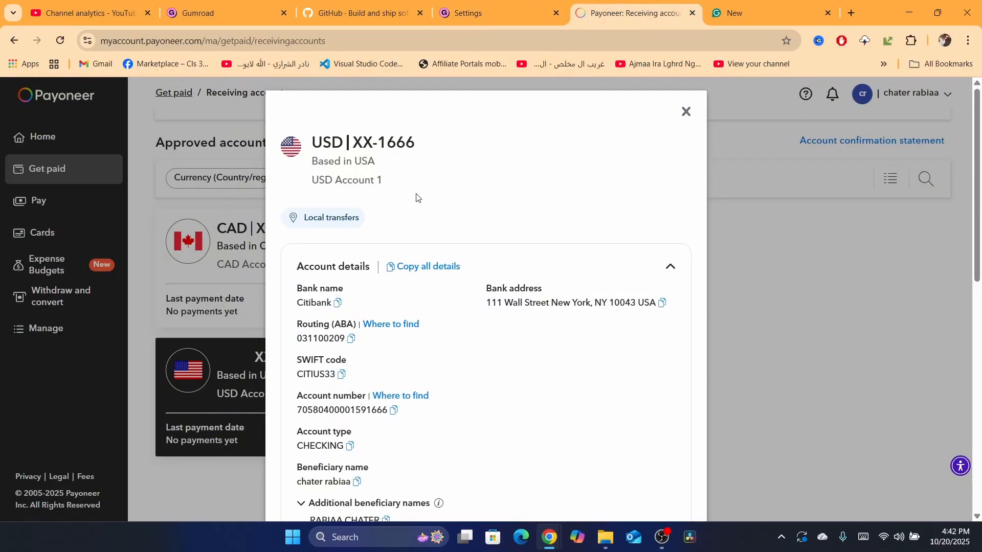
scroll(435, 305, "down", 8)
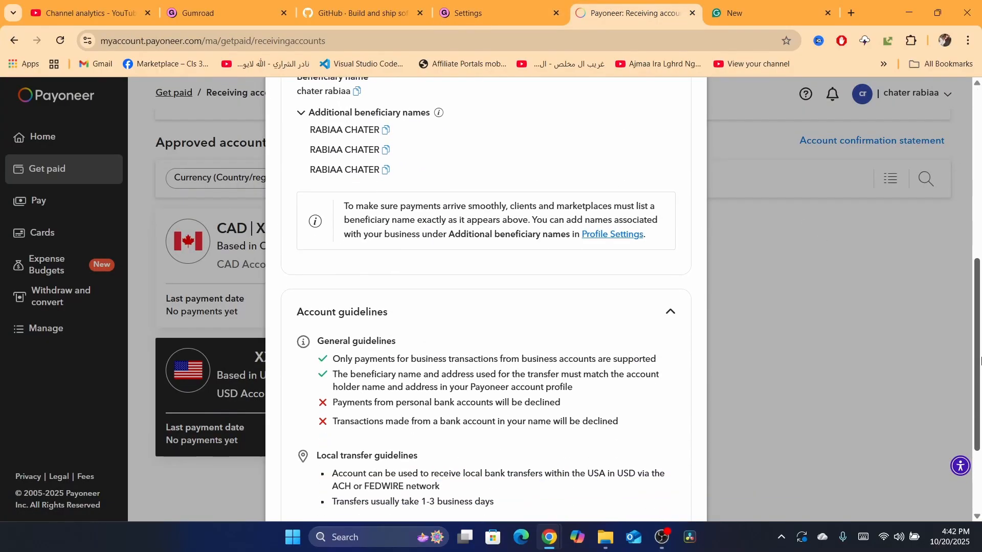
triple_click(488, 204)
left_click_drag(976, 349, 456, 181)
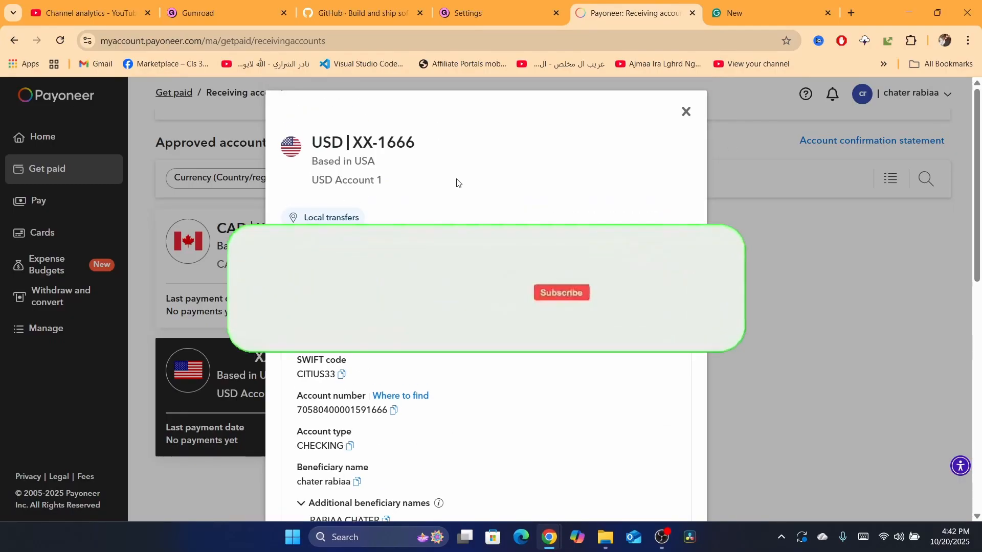